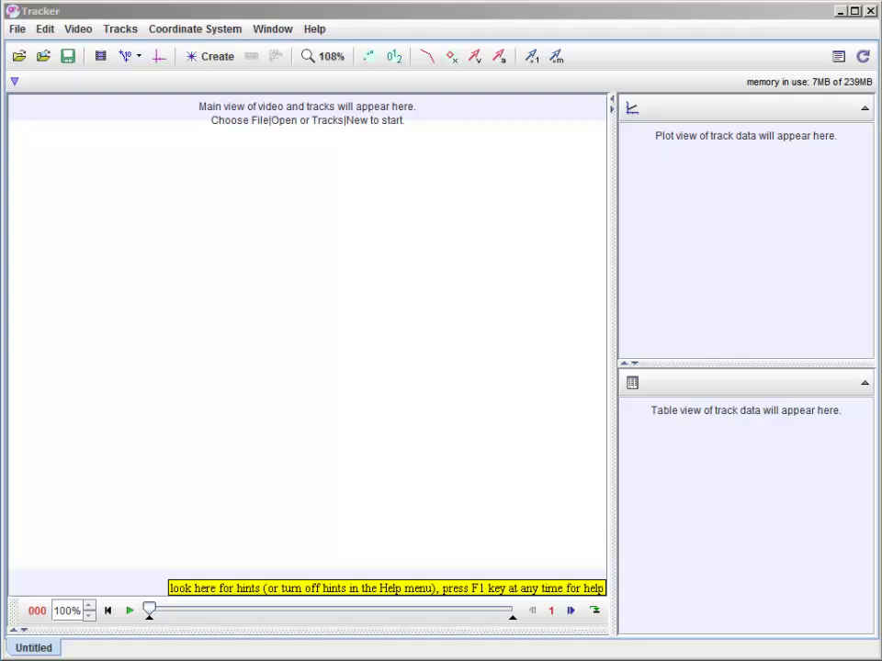
Load BallTossUpRight1000.mp4 into Tracker and show it at 100% zoom, panned left
left_click_drag(319, 324, 310, 329)
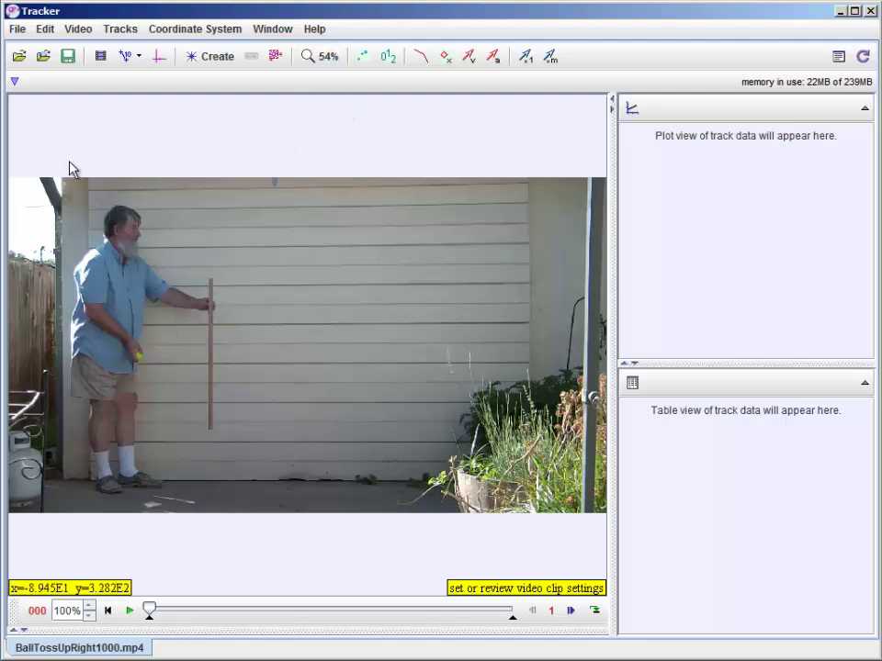
left_click(328, 61)
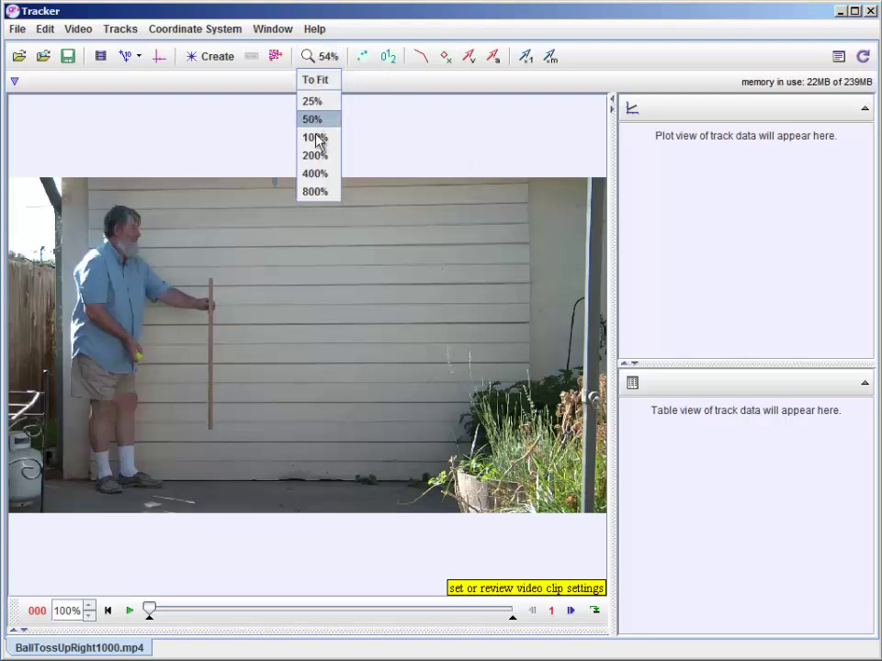
left_click(315, 138)
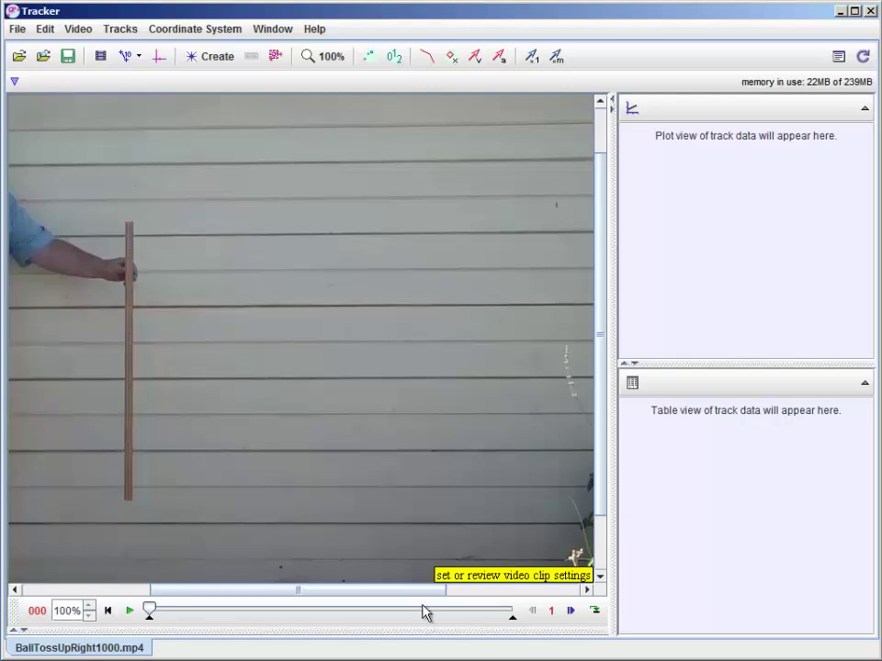
left_click_drag(423, 596, 353, 595)
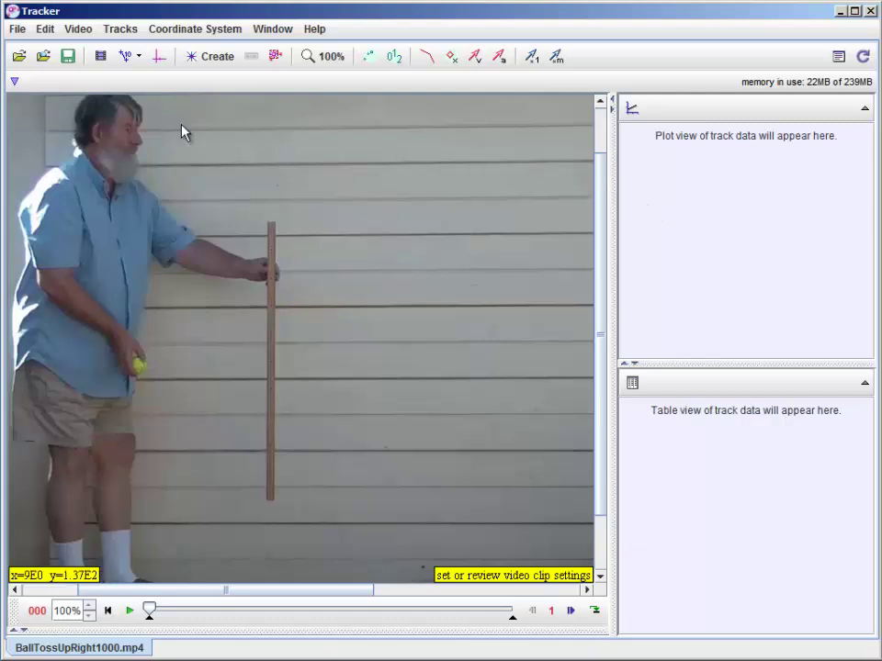
Change the clip's step size from 1 to 2 in Clip Settings and confirm
left_click(101, 58)
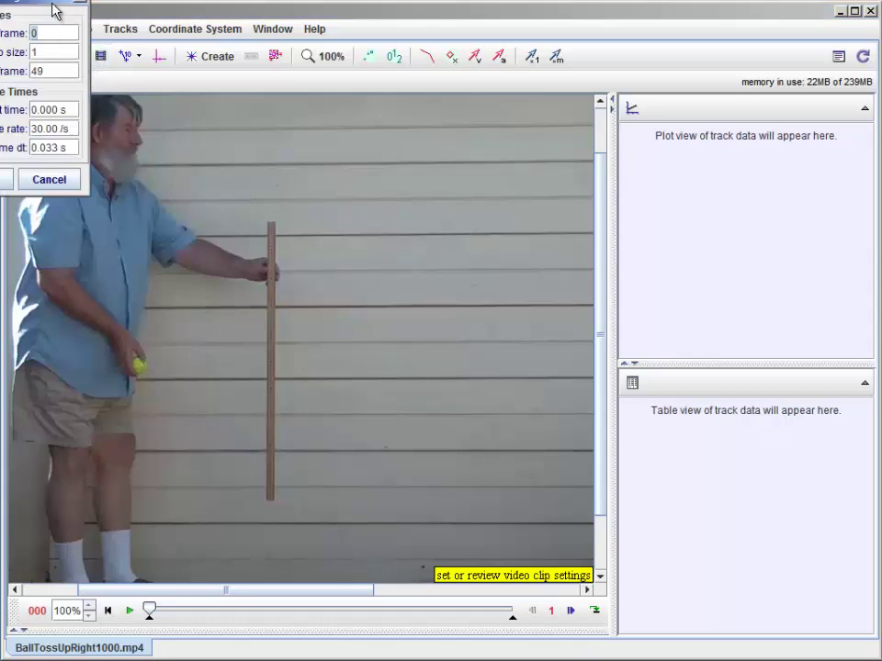
left_click_drag(53, 9, 105, 39)
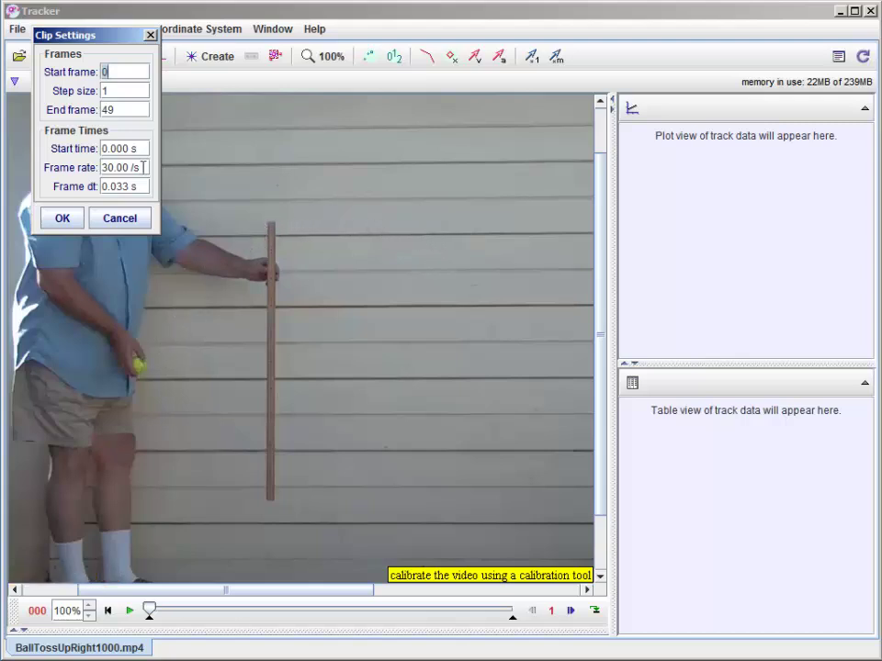
left_click(101, 89)
left_click_drag(102, 89, 116, 98)
type("2")
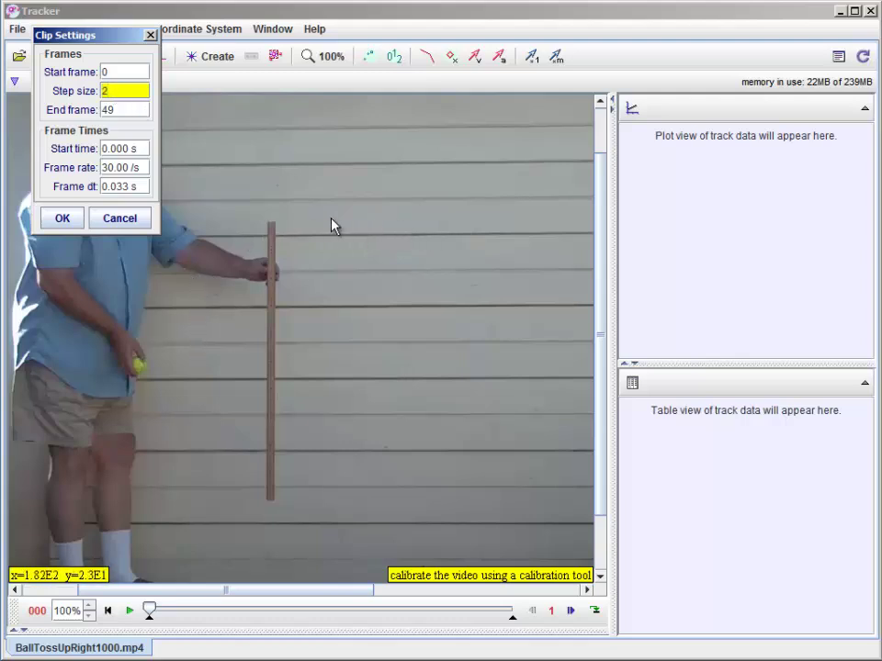
left_click(73, 222)
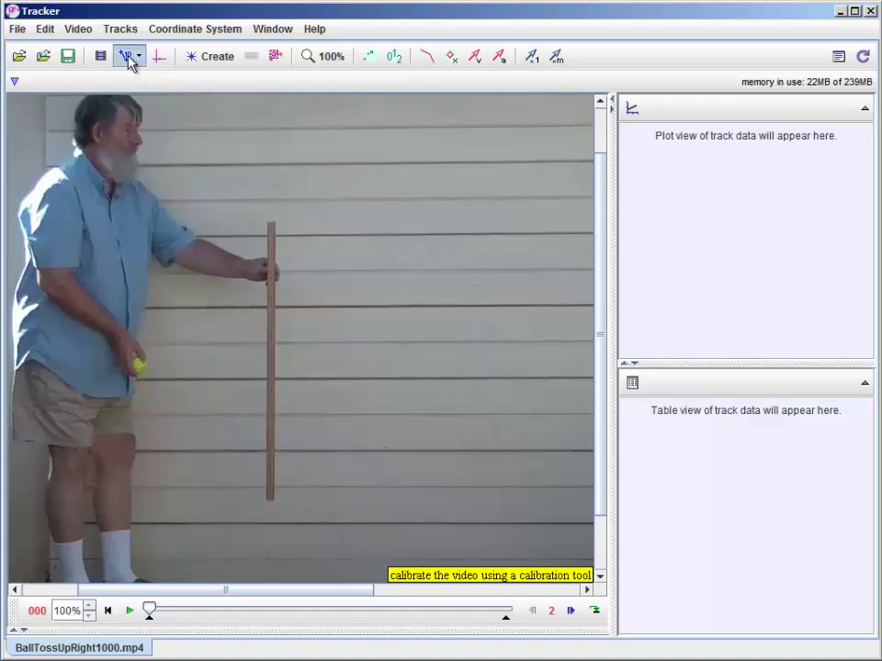
Add calibration stick A (length 100.0) and stretch its ends from the rod's top to bottom
left_click(130, 60)
mouse_move(137, 81)
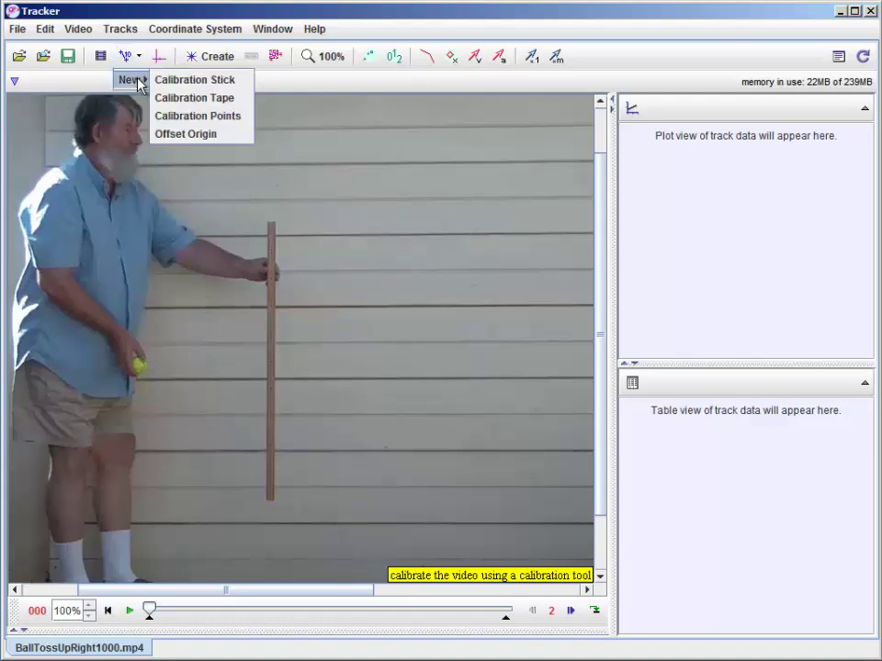
left_click(195, 81)
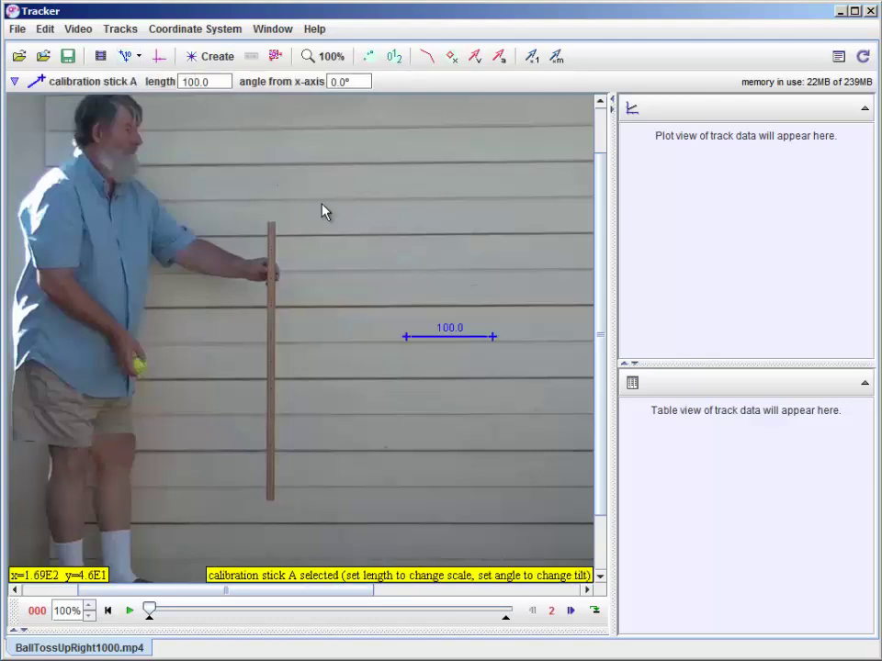
left_click(452, 342)
mouse_move(311, 591)
left_mouse_down()
mouse_move(425, 592)
mouse_move(260, 580)
mouse_move(325, 584)
left_mouse_up()
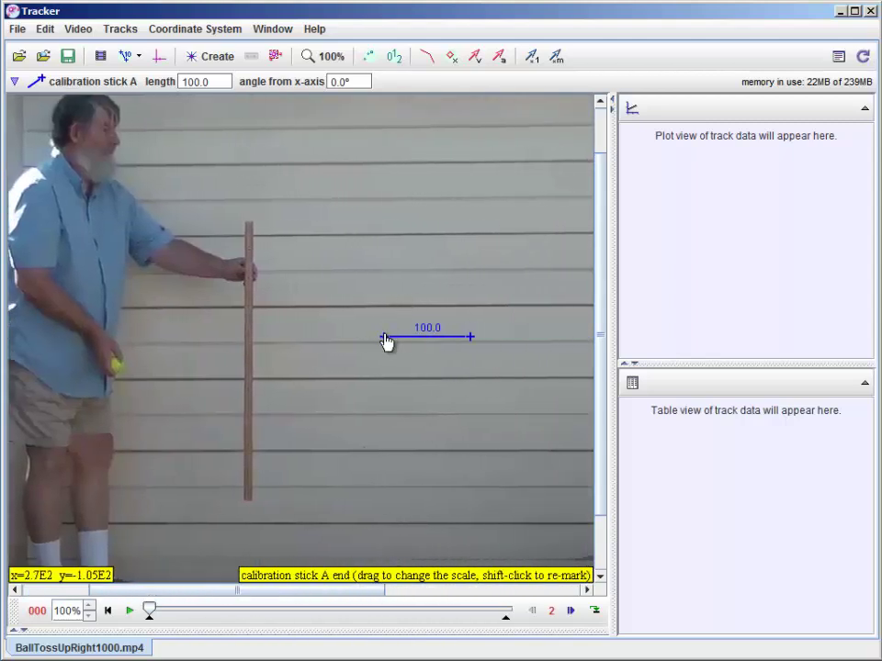
left_click_drag(385, 340, 250, 227)
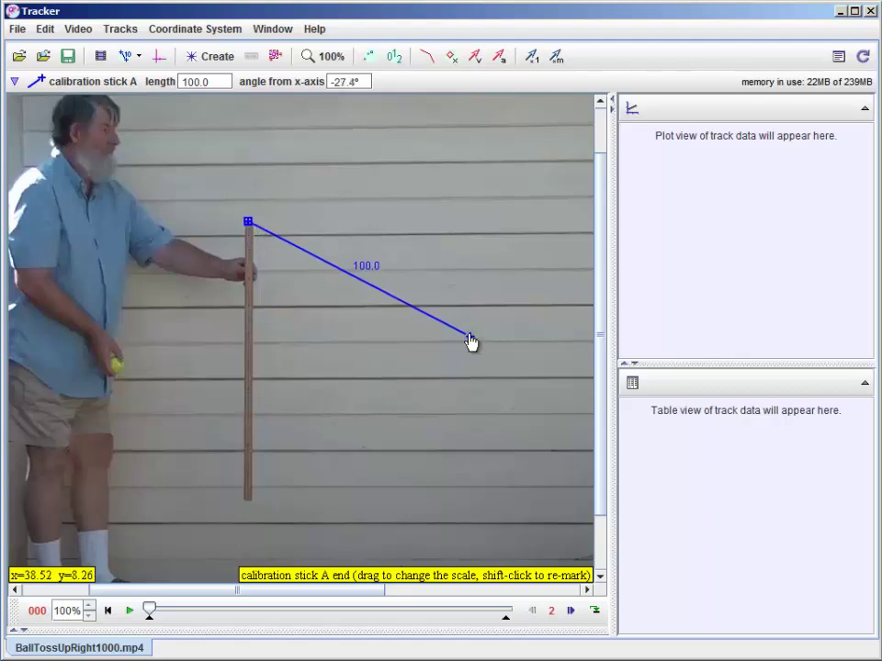
left_click_drag(469, 340, 249, 506)
At 400% zoom, nudge stick A's ends onto the rod tip and base, then return to 100%
left_click(323, 57)
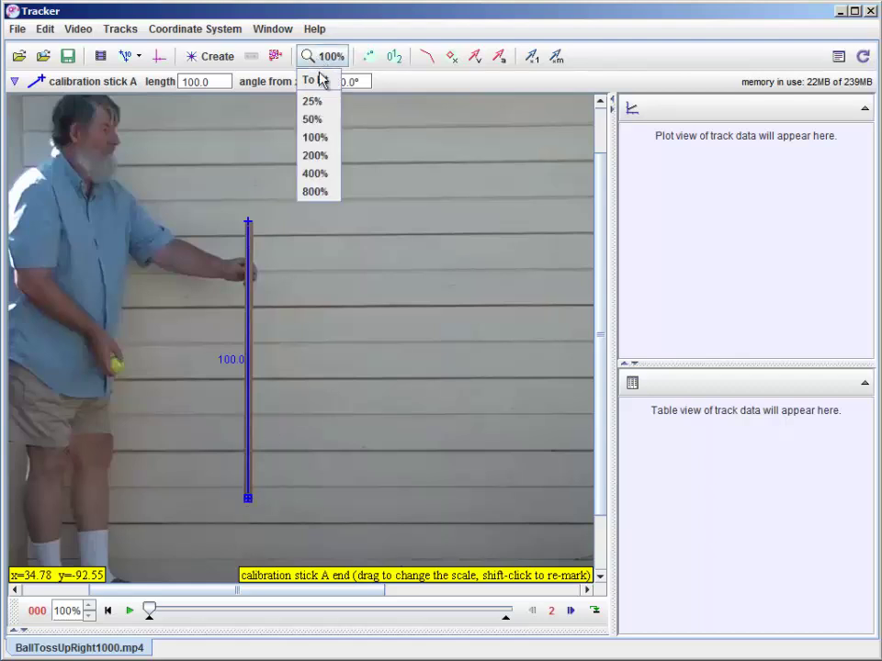
left_click(316, 173)
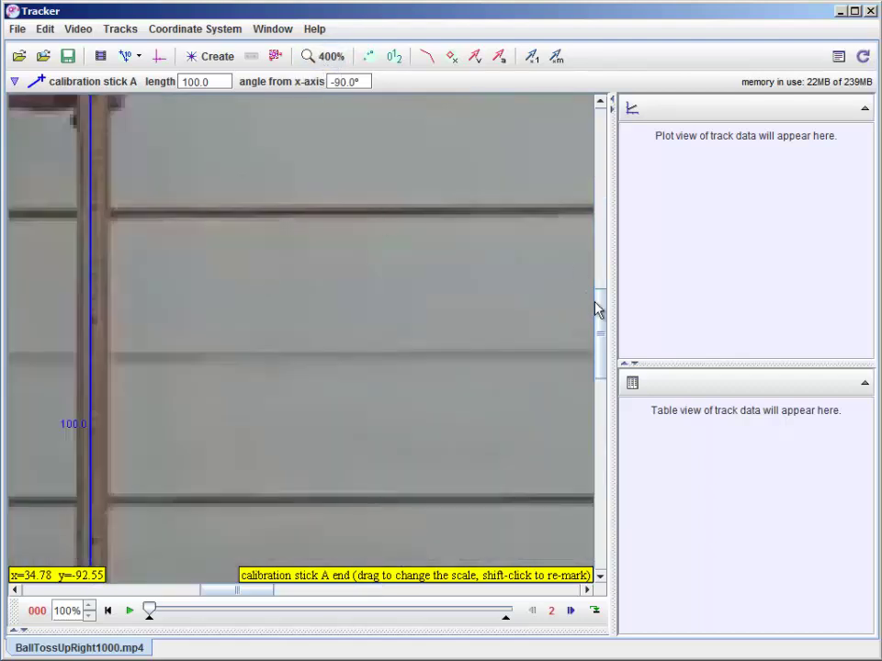
left_click_drag(598, 309, 601, 228)
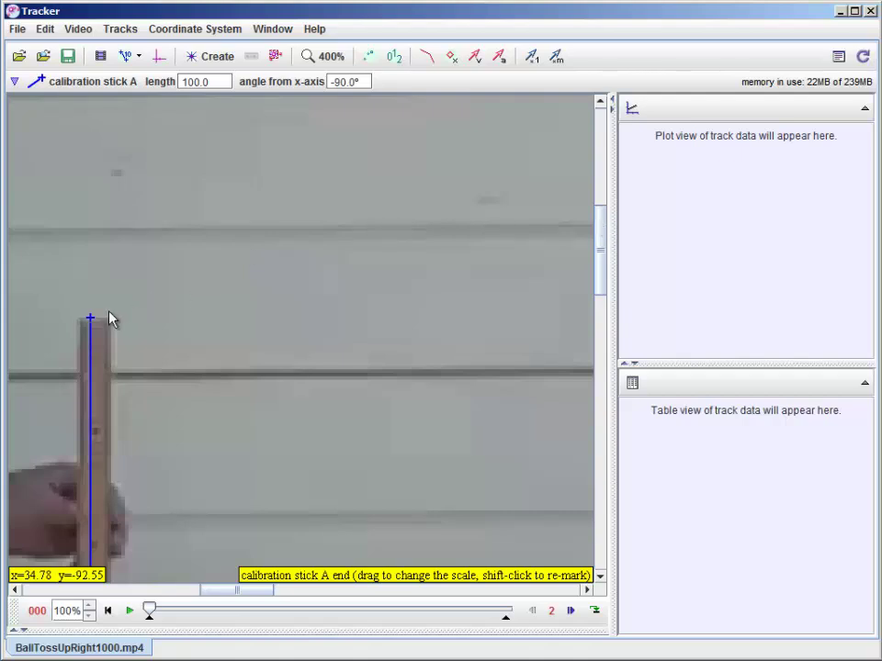
left_click_drag(90, 319, 94, 324)
left_click_drag(593, 242, 610, 457)
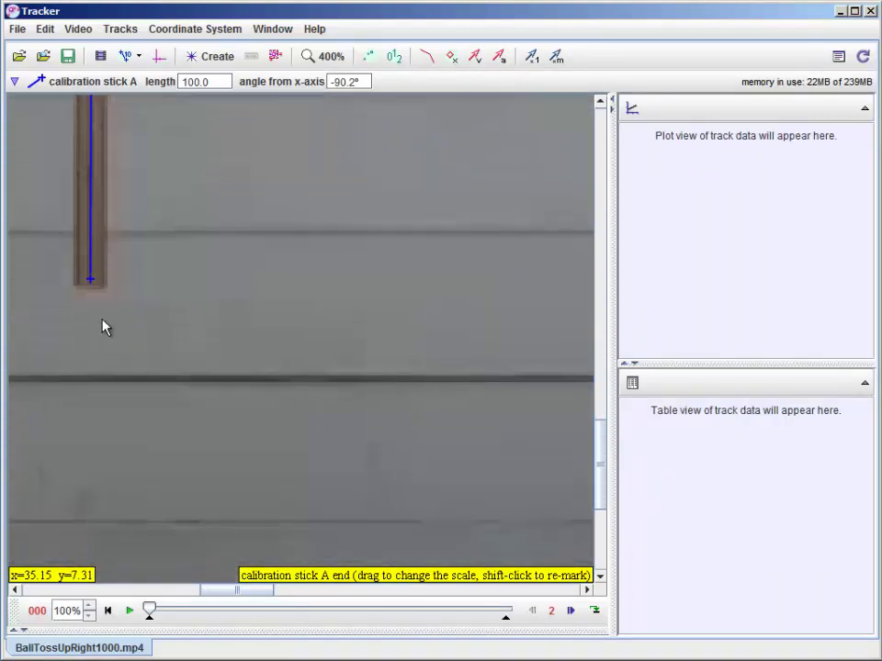
left_click_drag(90, 285, 91, 288)
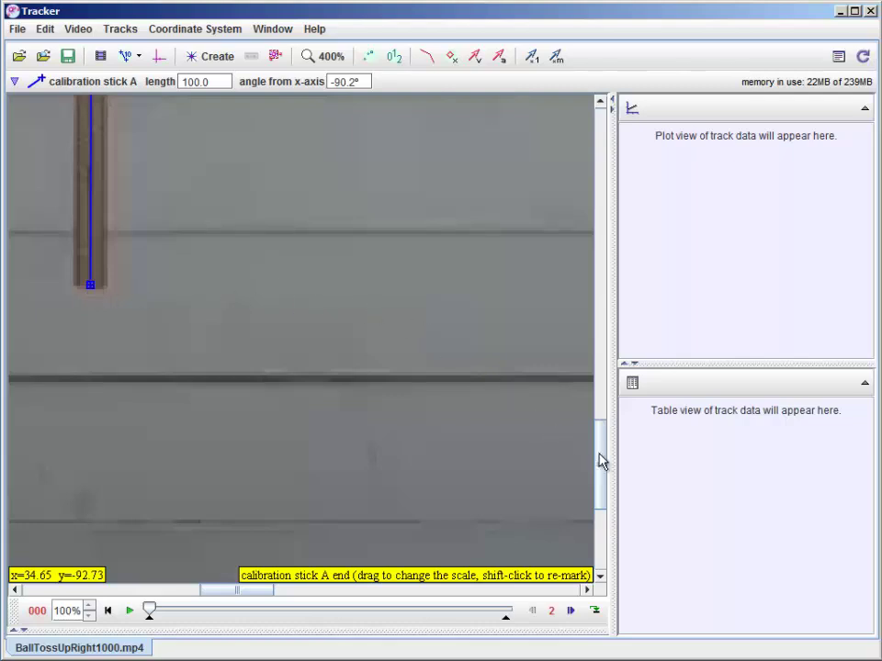
left_click_drag(599, 461, 601, 323)
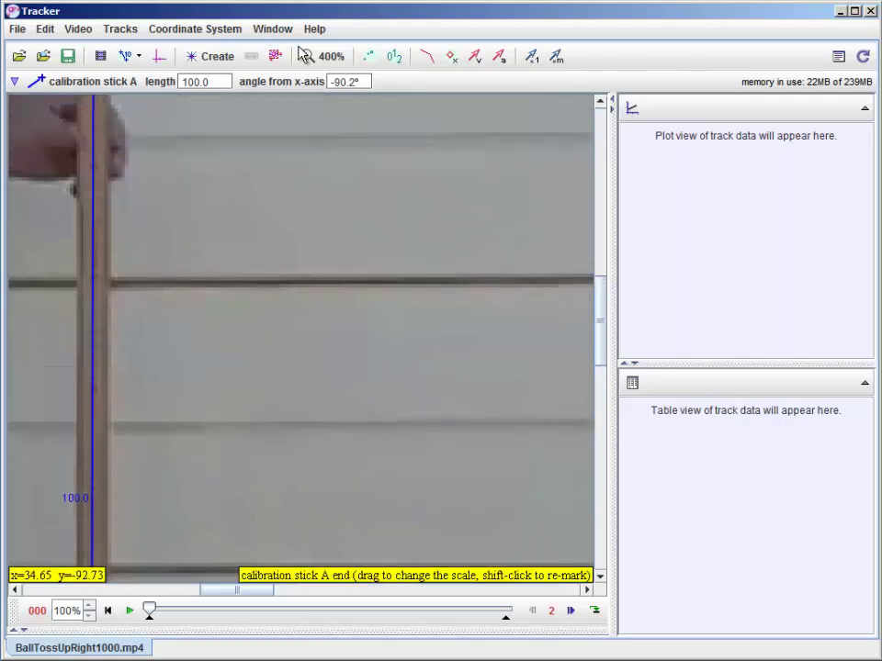
left_click(332, 56)
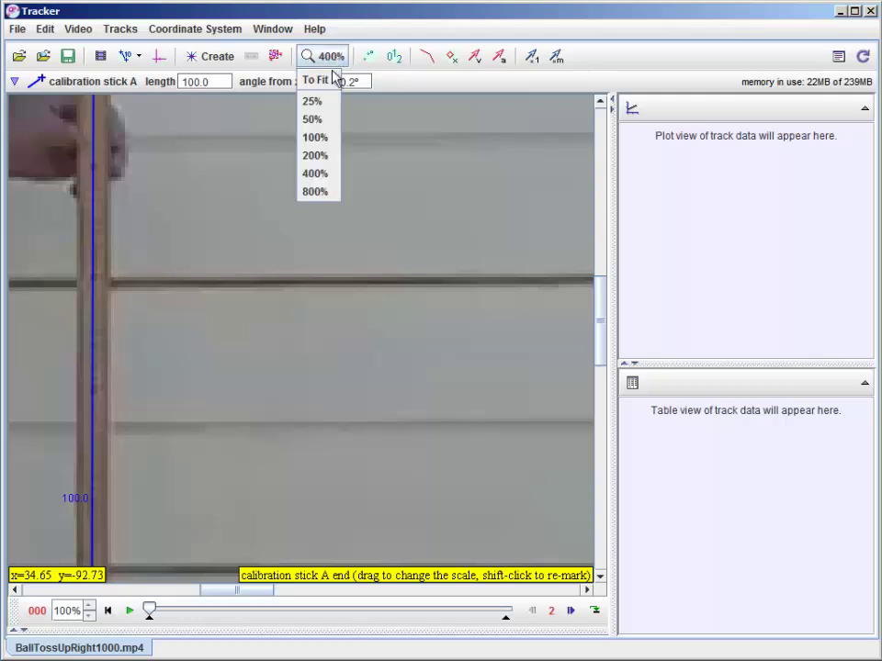
left_click(332, 139)
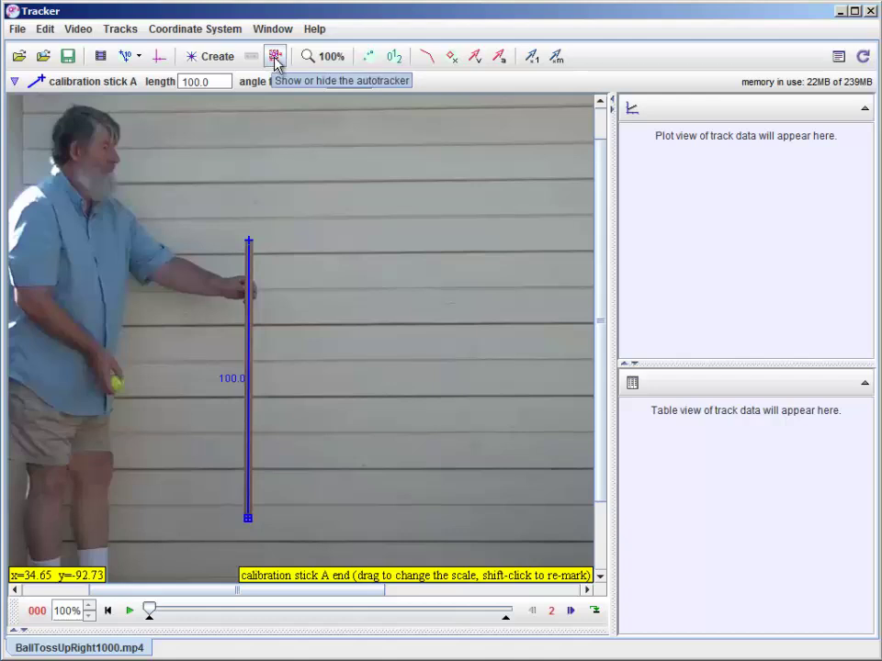
Create point-mass track mass A (mass 1.000) and move the Track Control panel aside
left_click(212, 57)
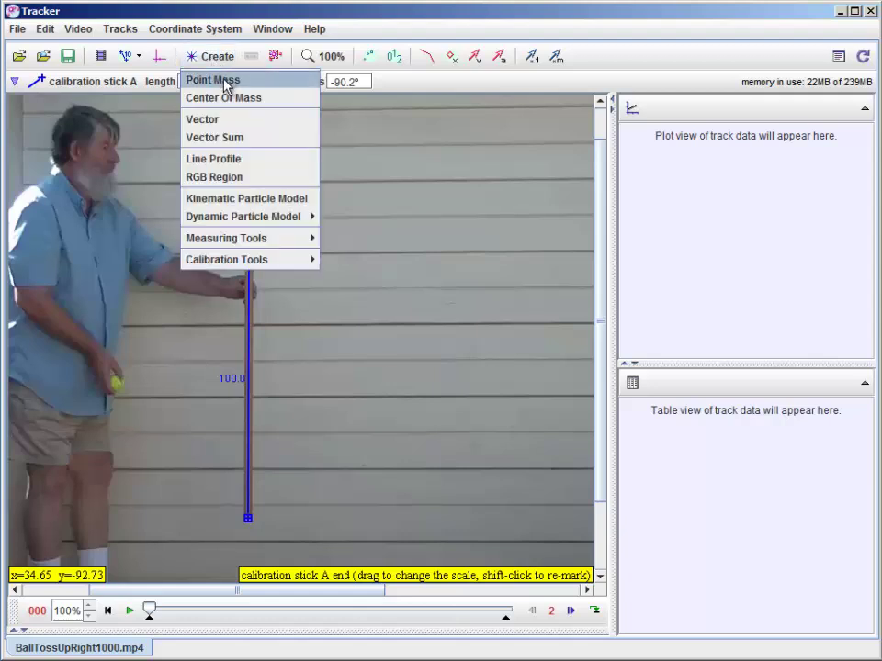
left_click(216, 80)
left_click_drag(102, 108, 243, 121)
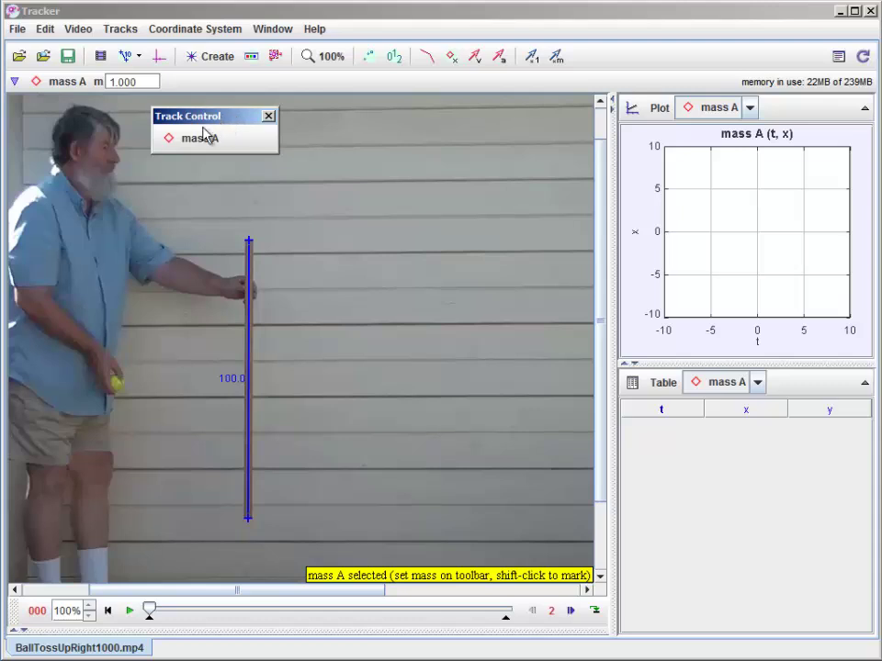
left_click(110, 387)
left_click(665, 403)
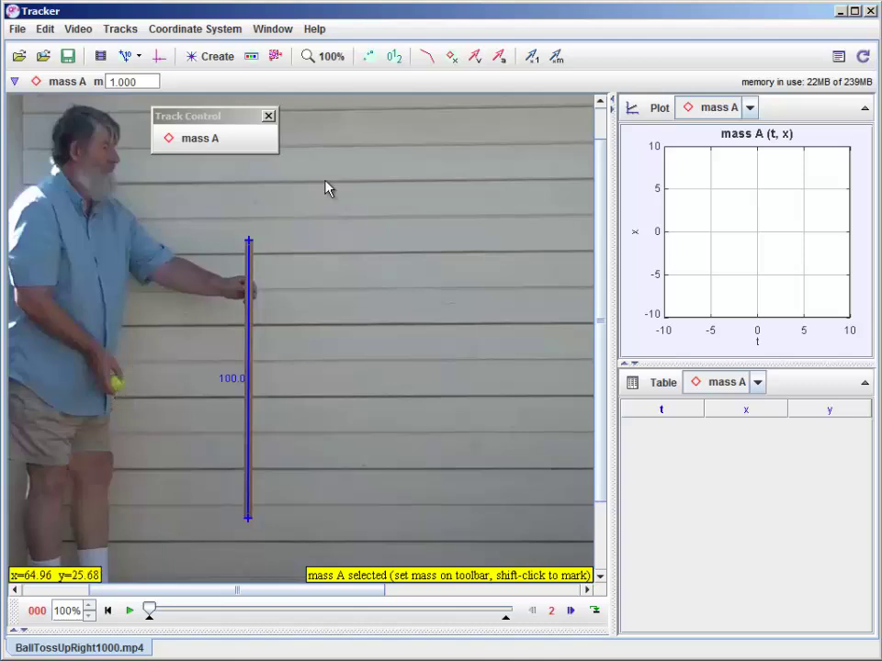
Mark mass A's first ball position at t = 0 (x −13.302, y −47.332)
left_click(225, 123)
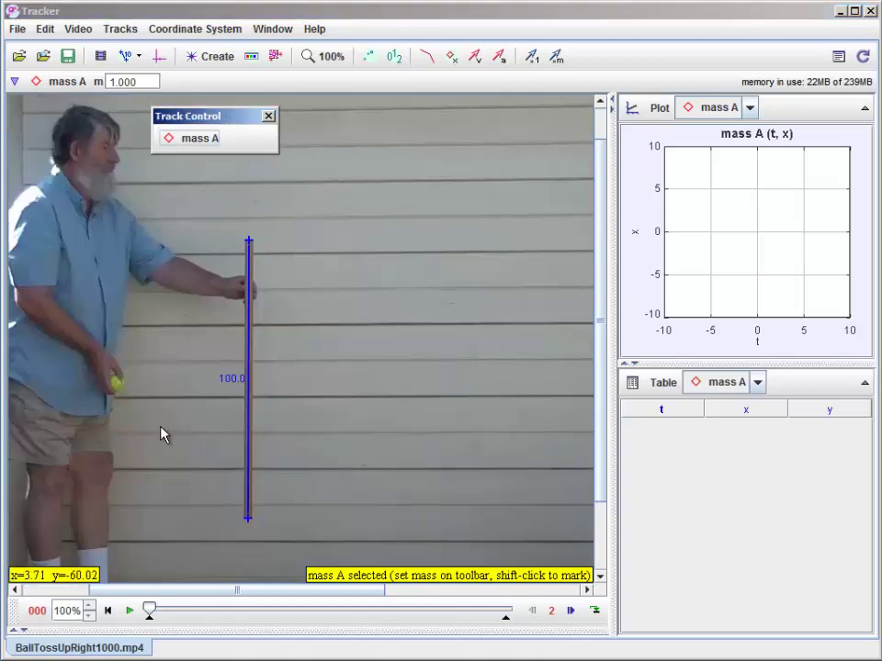
key("shift")
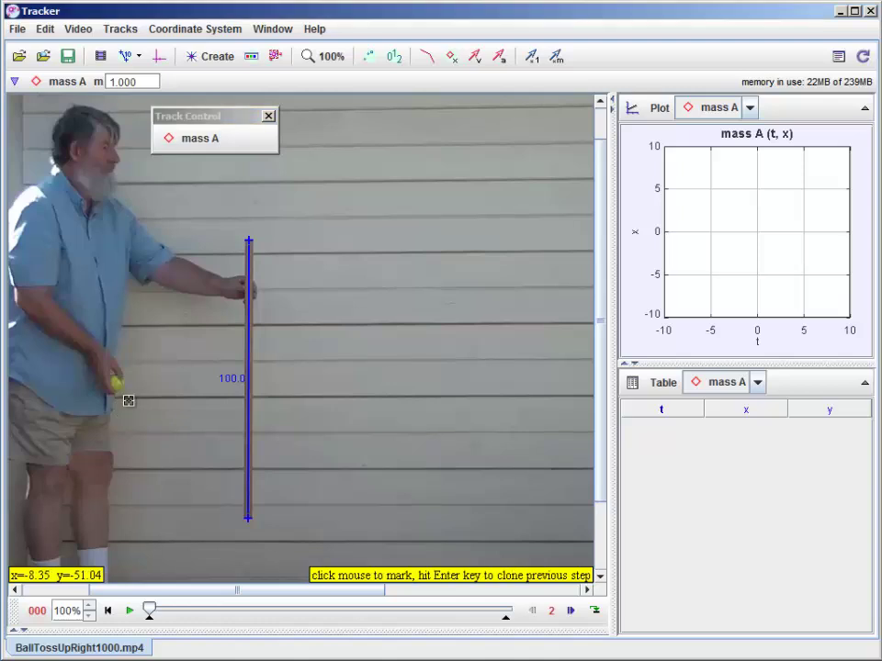
key("shift")
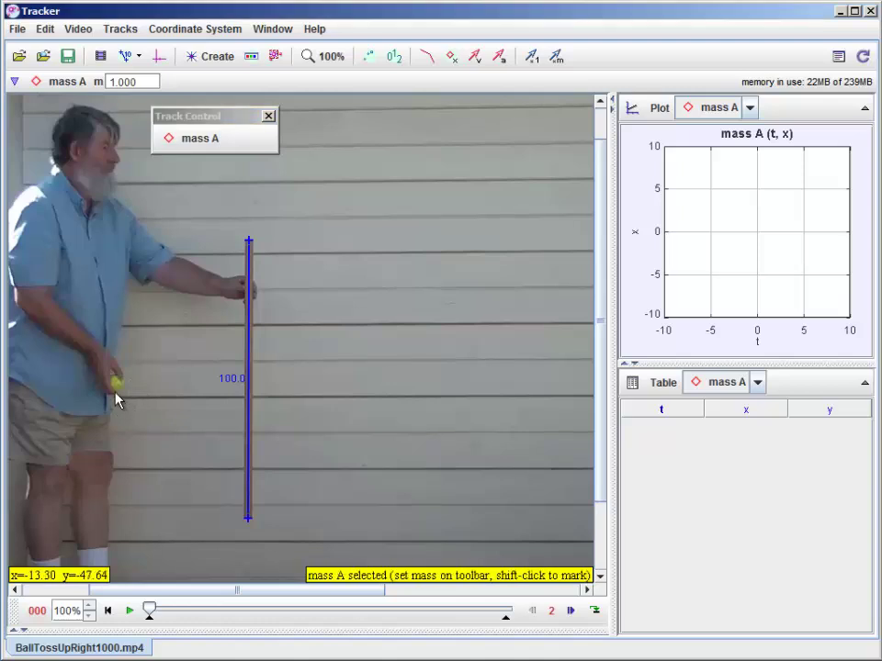
key("shift")
left_click(114, 390, "shift")
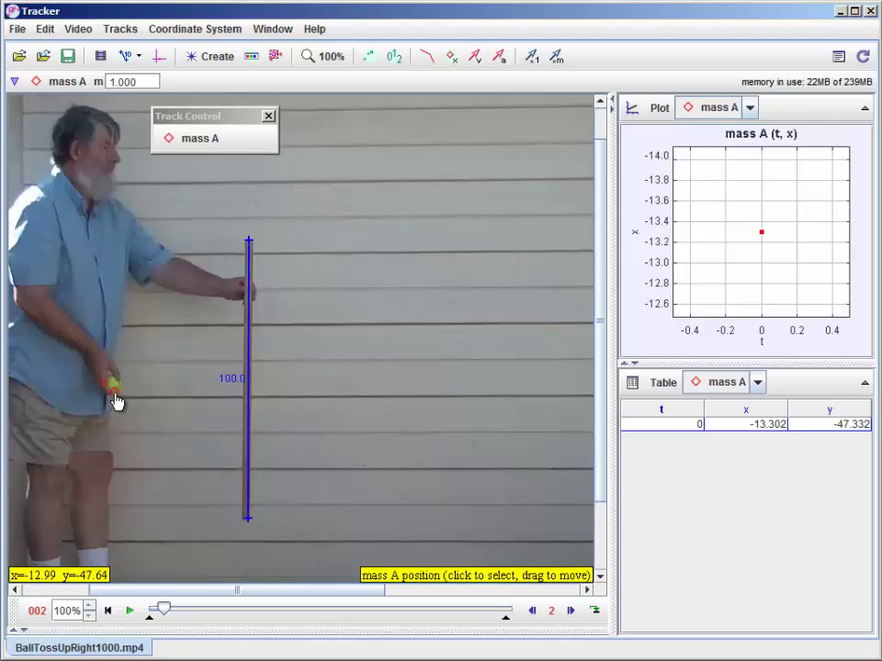
Set trails to none and step back to the first frame
left_click(371, 61)
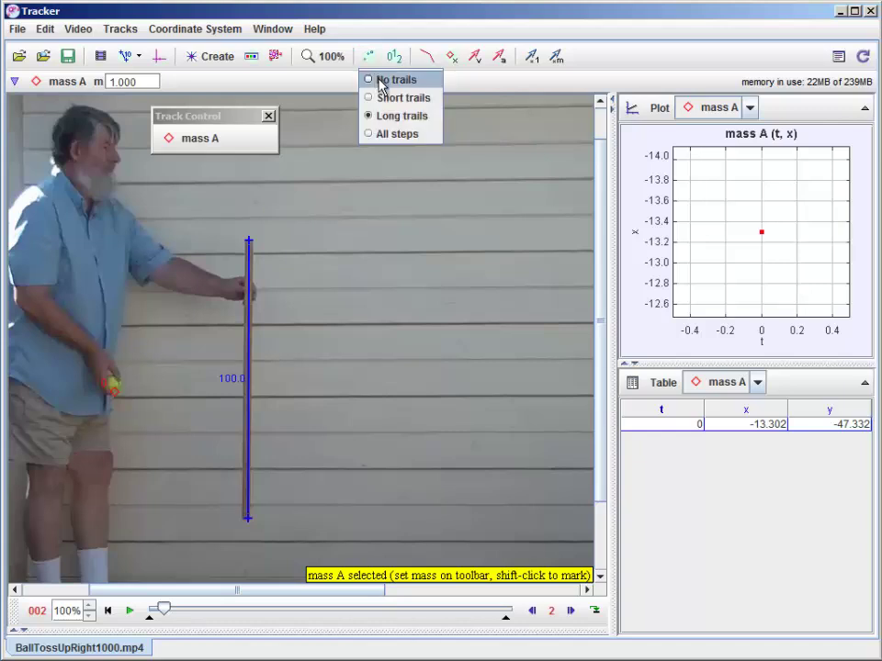
left_click(380, 79)
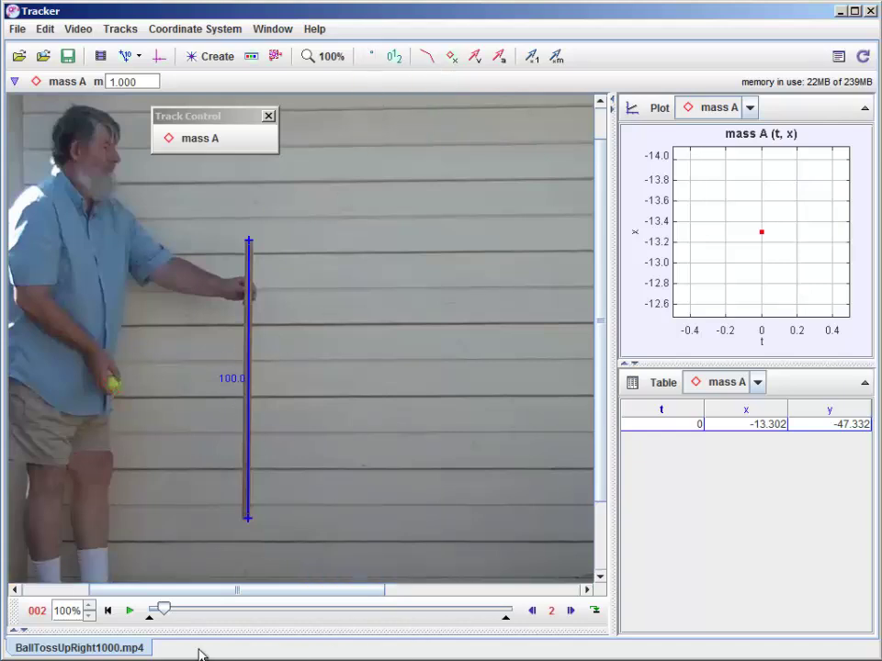
left_click(531, 611)
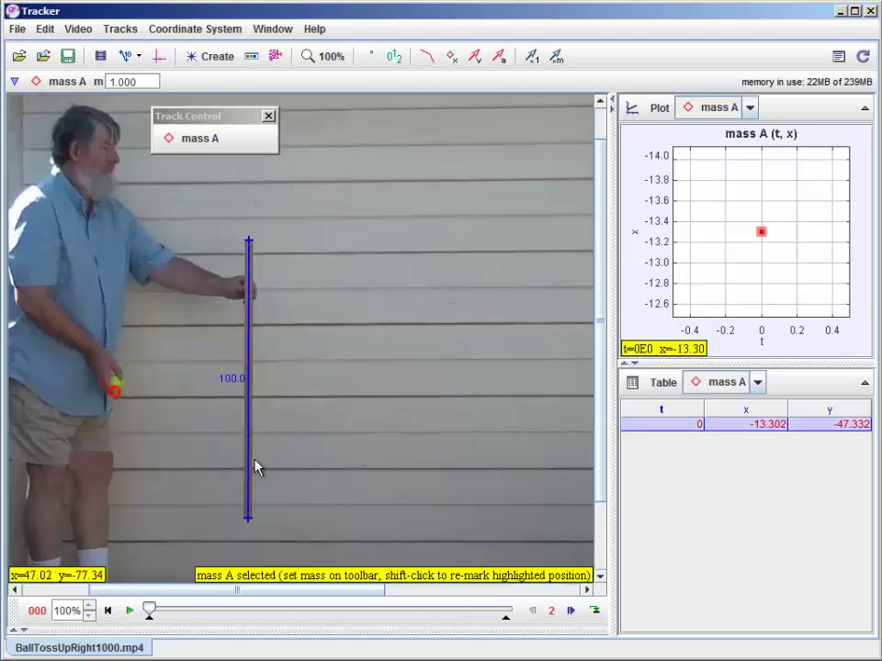
Mark the ball in frames 2 through 22 as it rises to its peak and starts falling
left_click(571, 611)
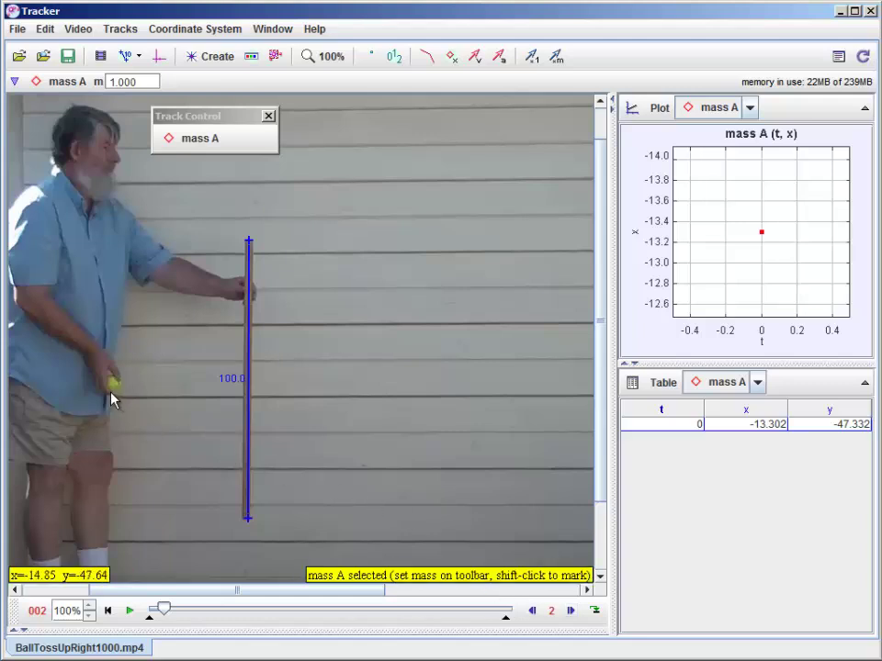
key("shift")
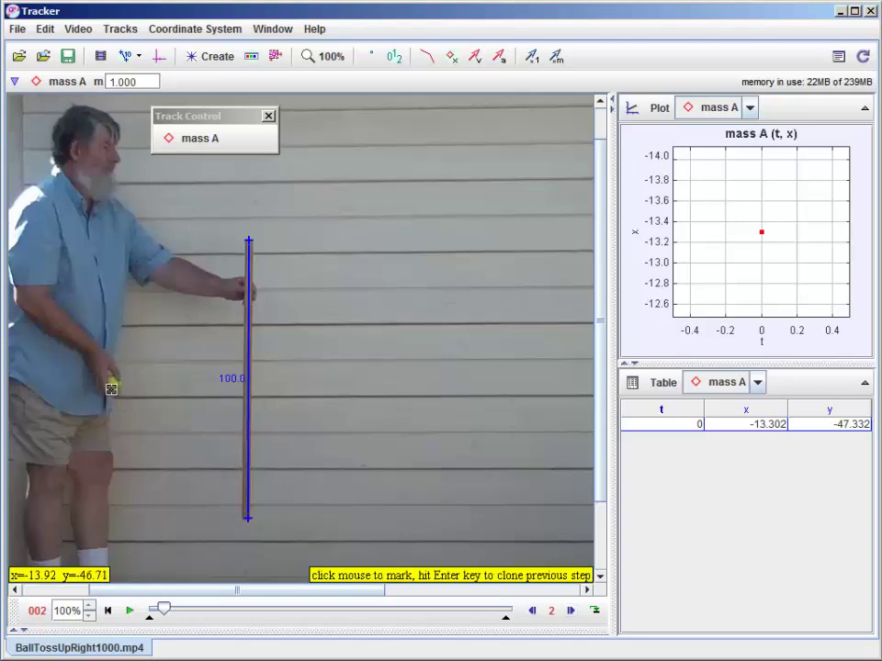
left_click(111, 390, "shift")
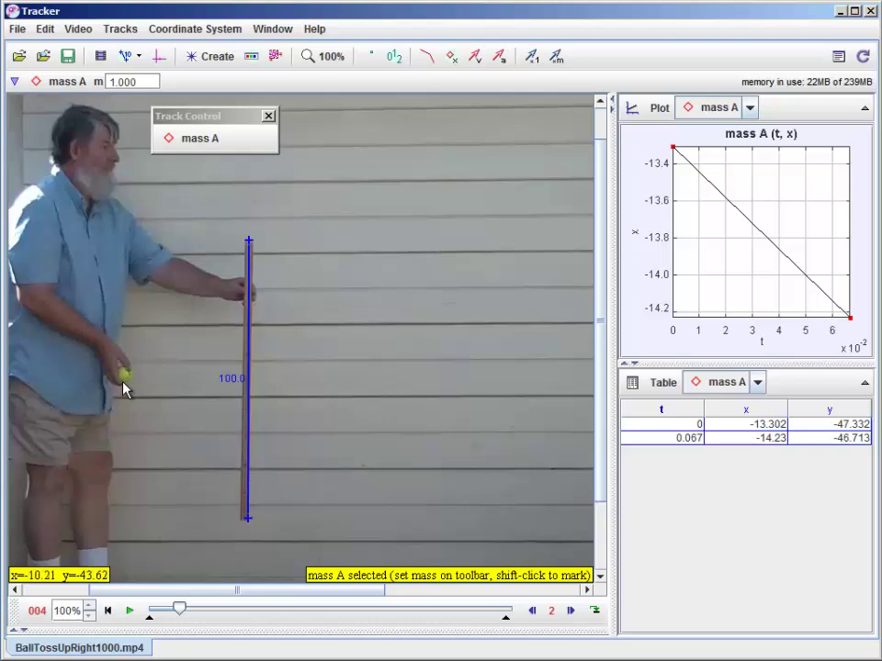
left_click(124, 388, "shift")
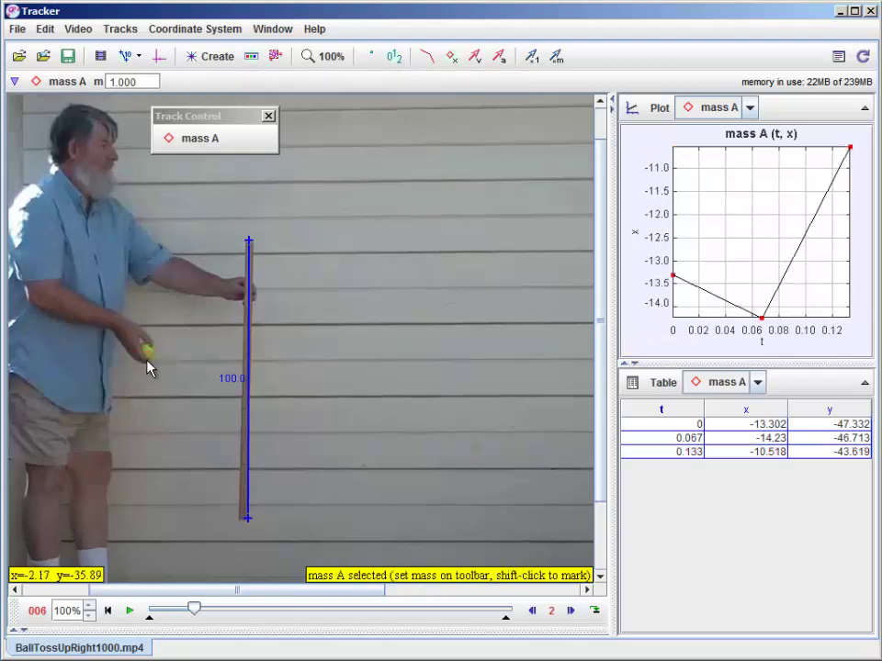
left_click(148, 362, "shift")
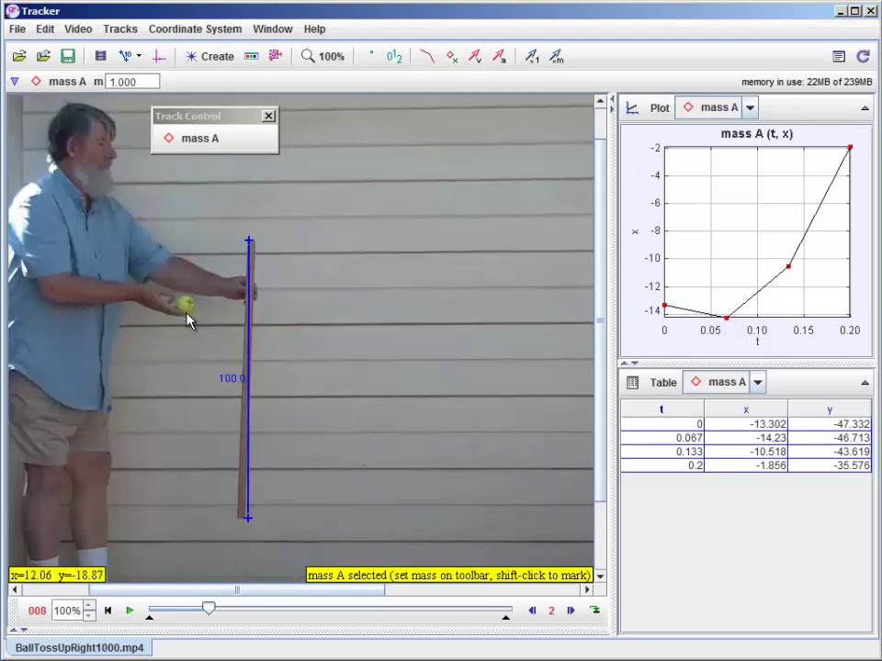
left_click(187, 319, "shift")
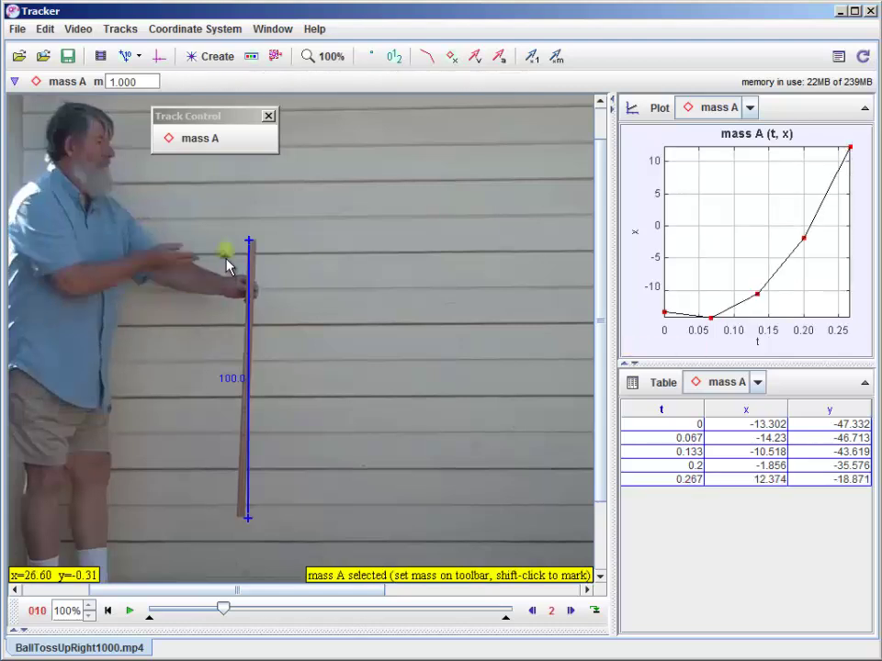
left_click(225, 253, "shift")
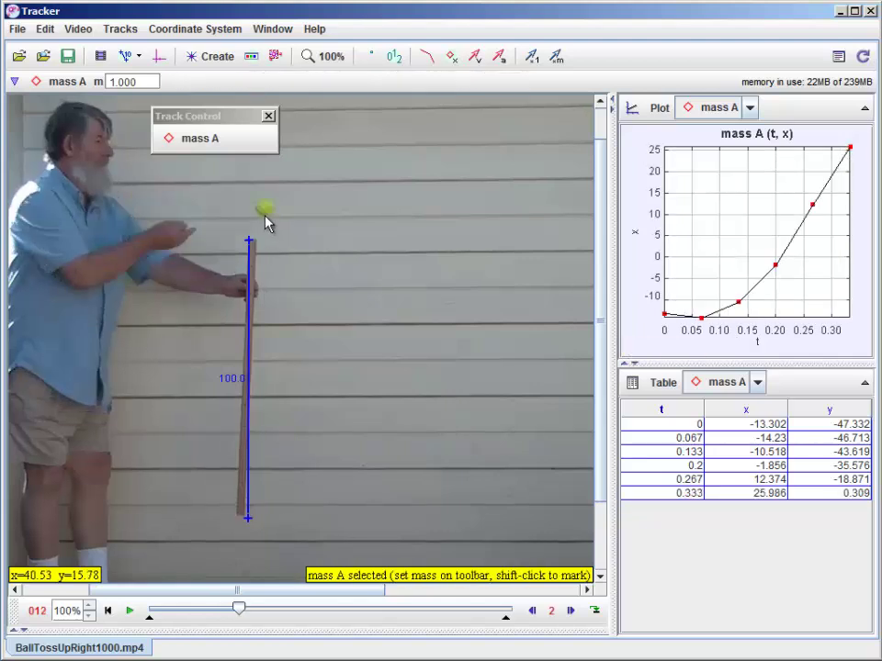
left_click(265, 217, "shift")
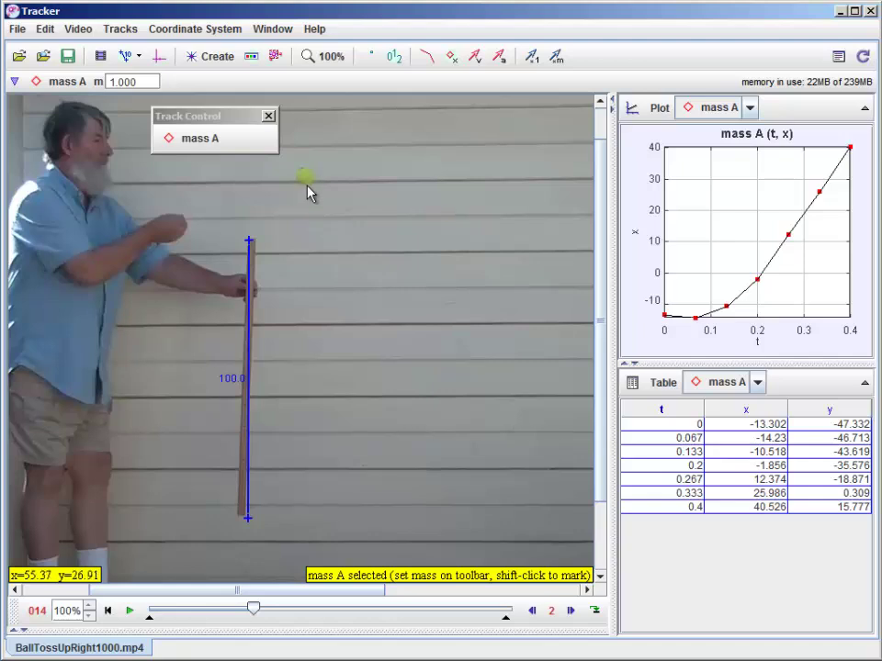
left_click(305, 179, "shift")
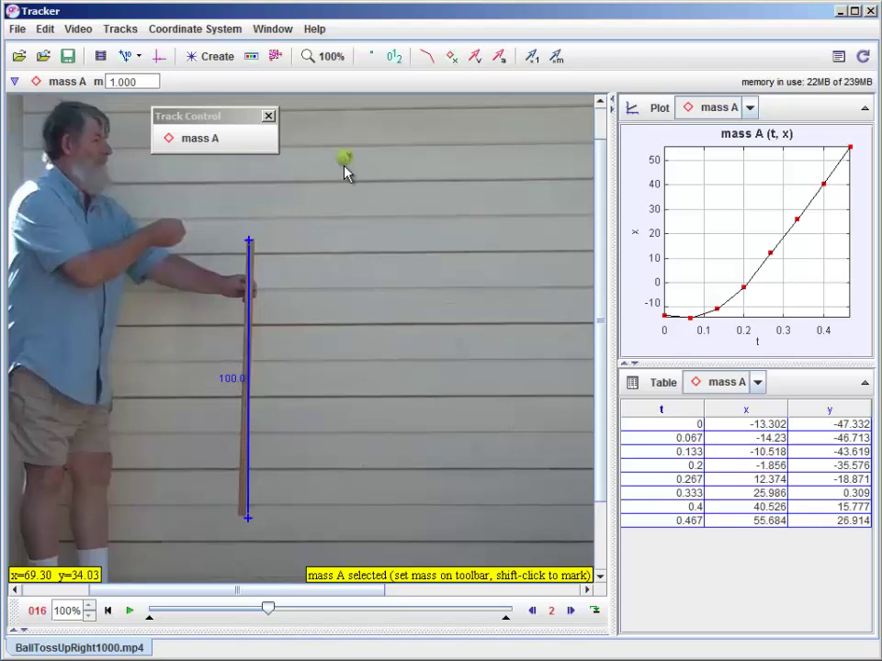
left_click(344, 168, "shift")
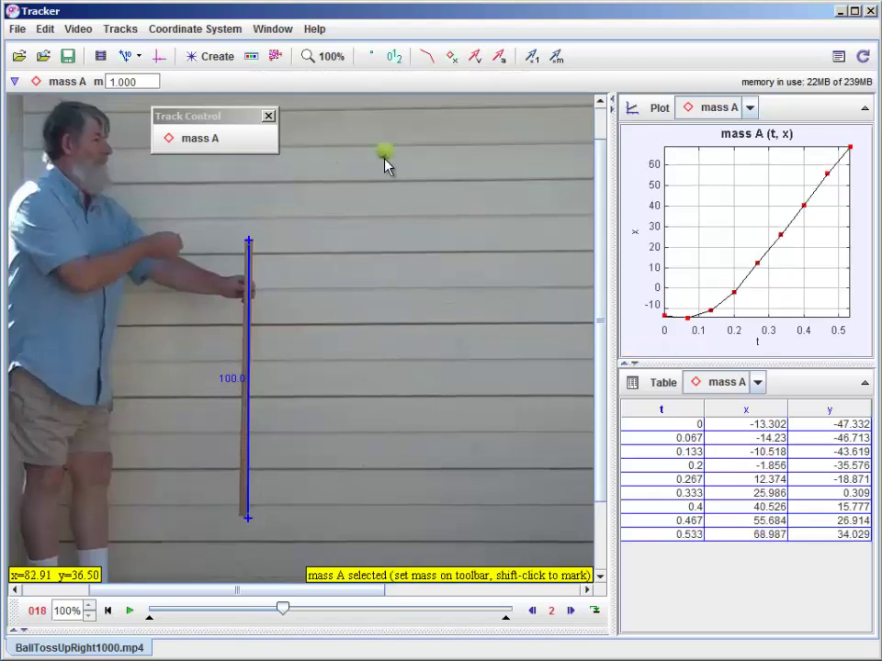
left_click(385, 159, "shift")
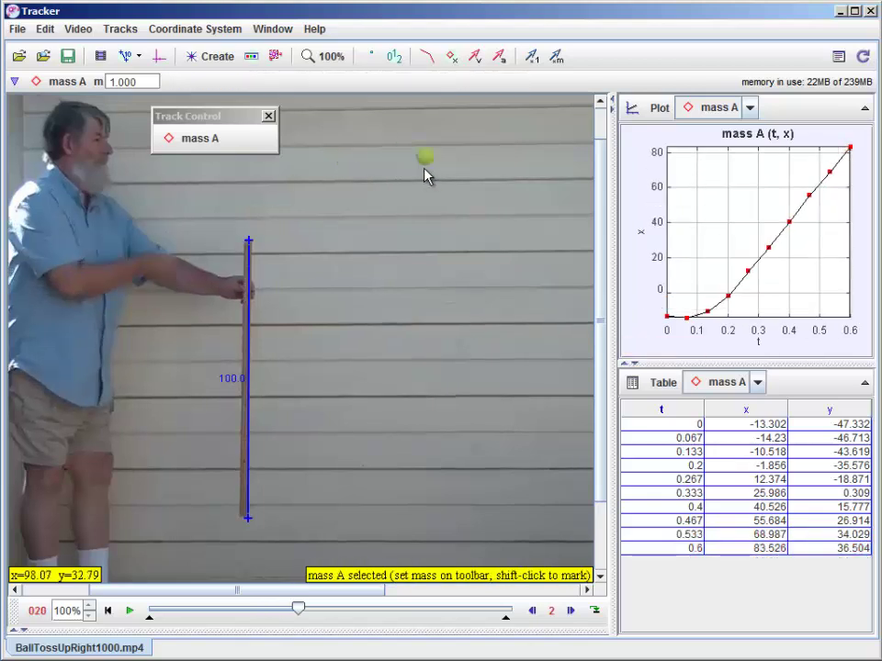
left_click(426, 164, "shift")
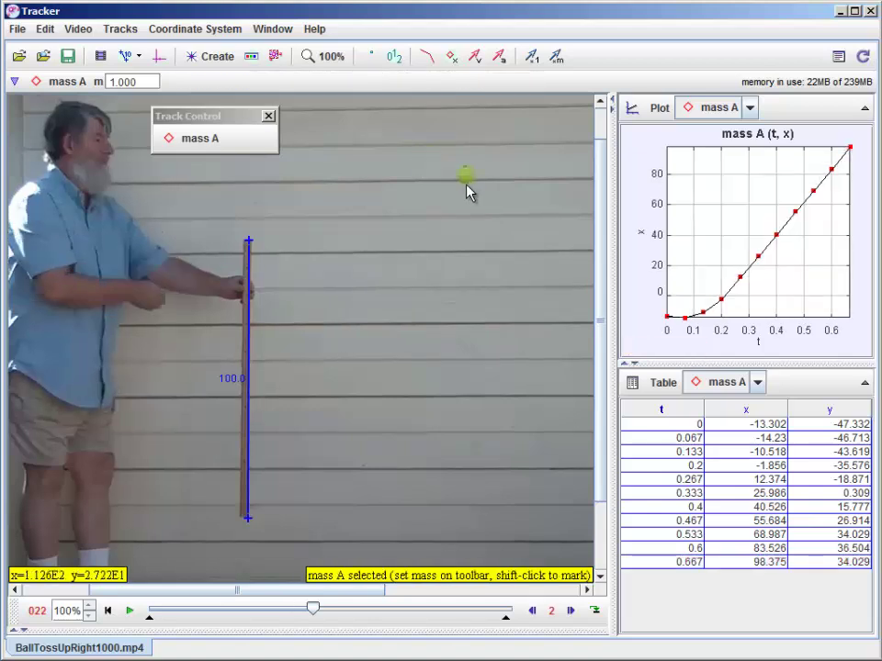
left_click(466, 179, "shift")
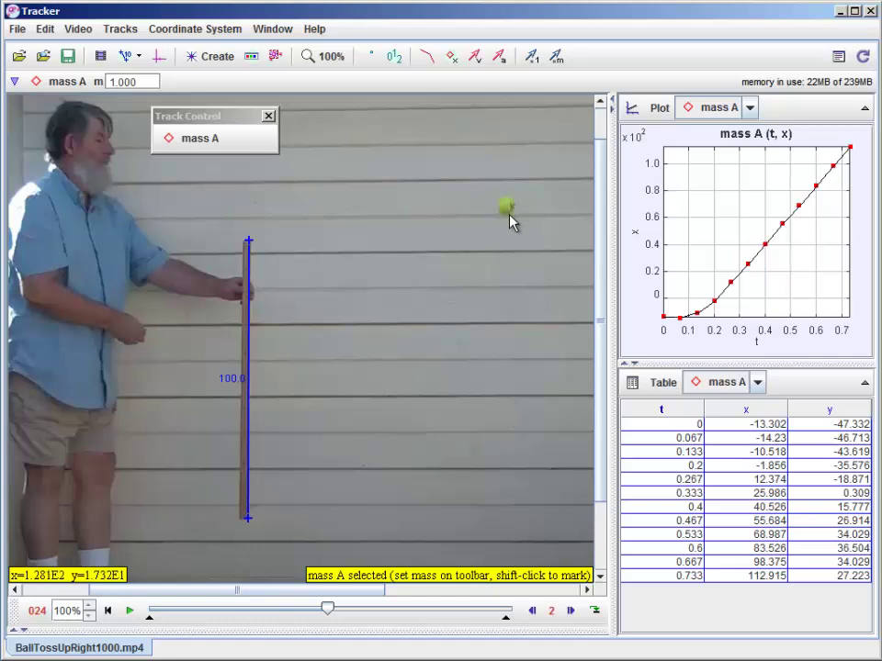
Mark the falling ball in frames 24 through 34, scrolling the view to follow it
key("shift")
left_click(508, 220, "shift")
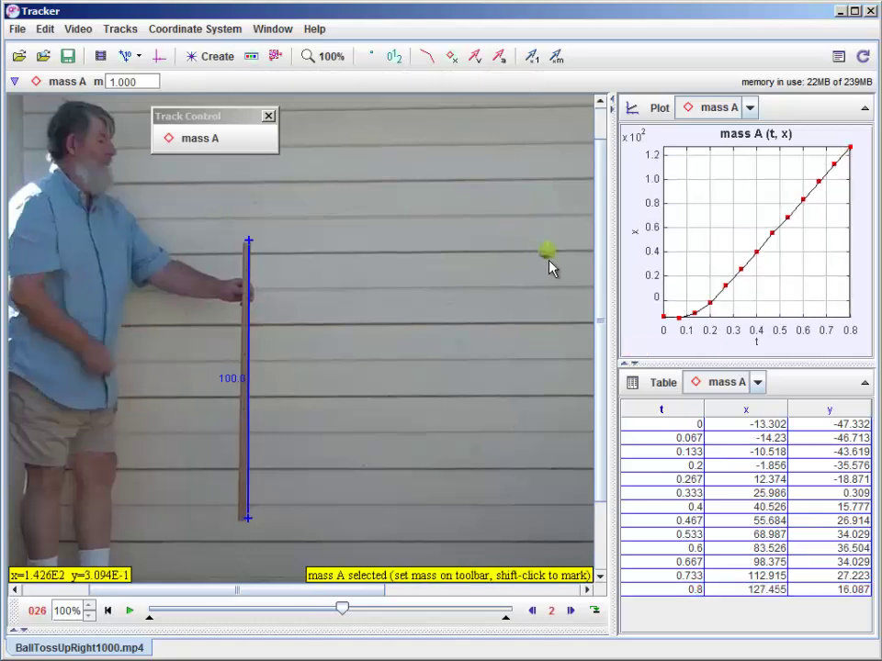
left_click(548, 262, "shift")
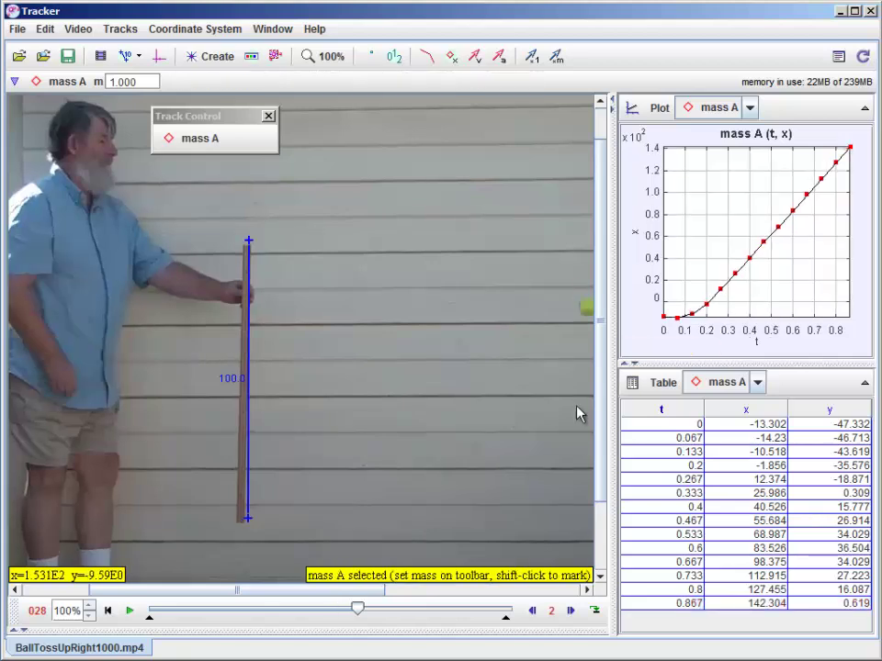
left_click_drag(362, 592, 535, 603)
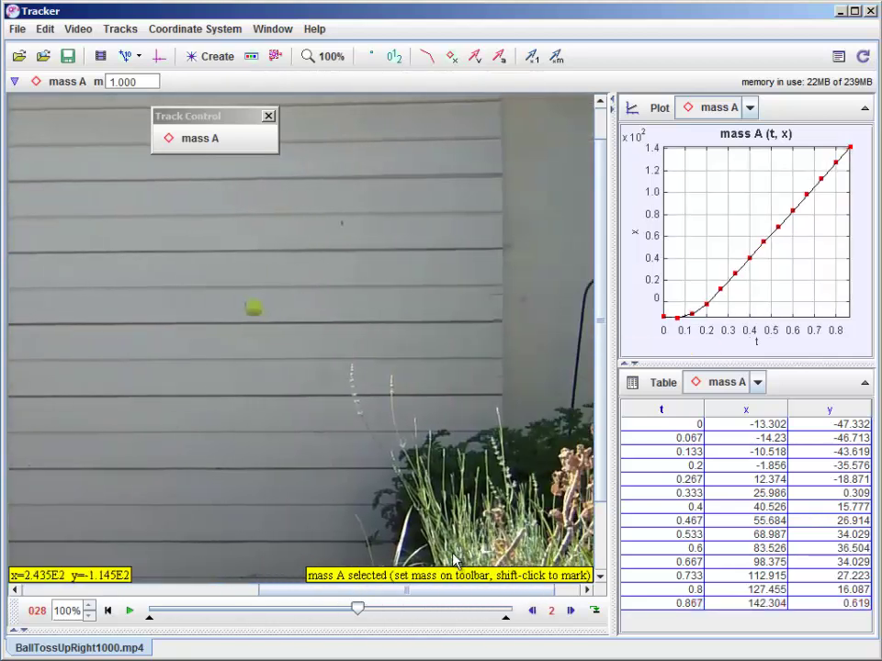
left_click(252, 310, "shift")
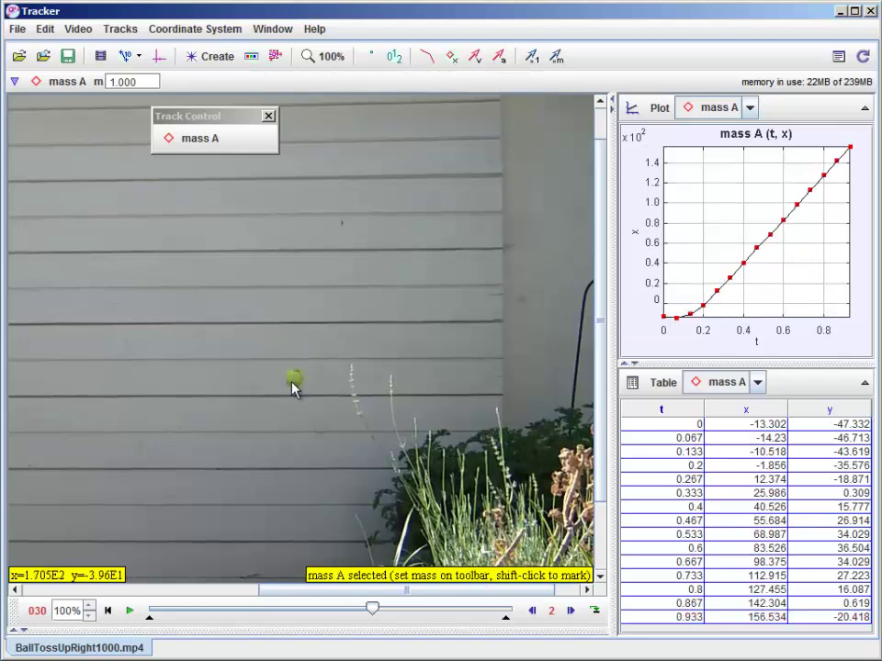
left_click(295, 389, "shift")
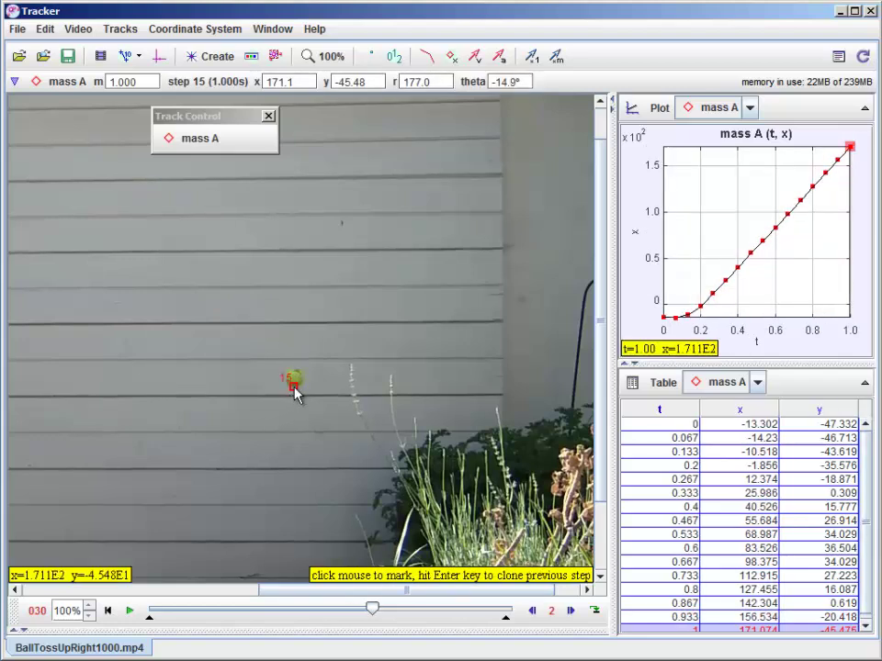
left_click(335, 476, "shift")
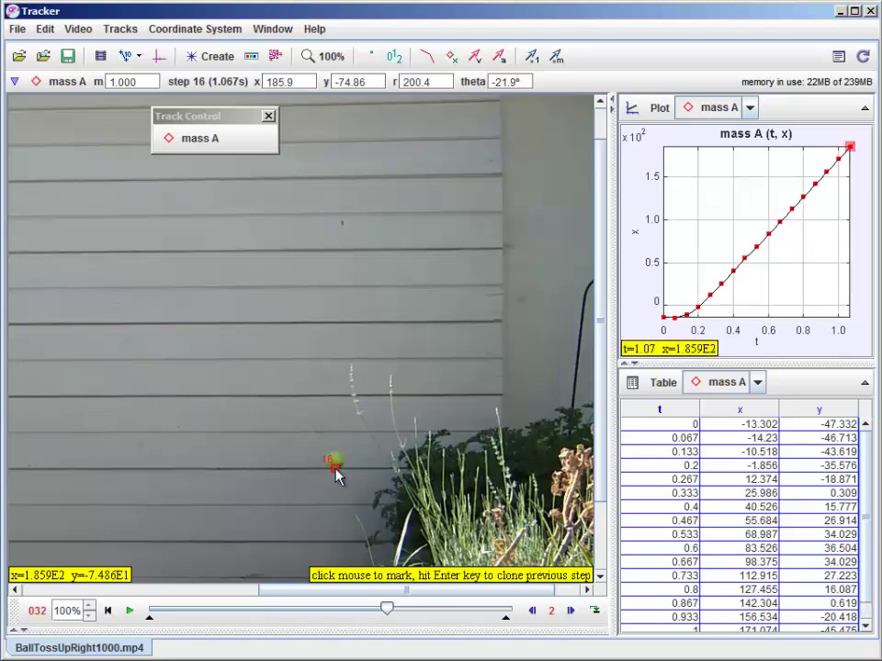
left_click_drag(601, 479, 602, 531)
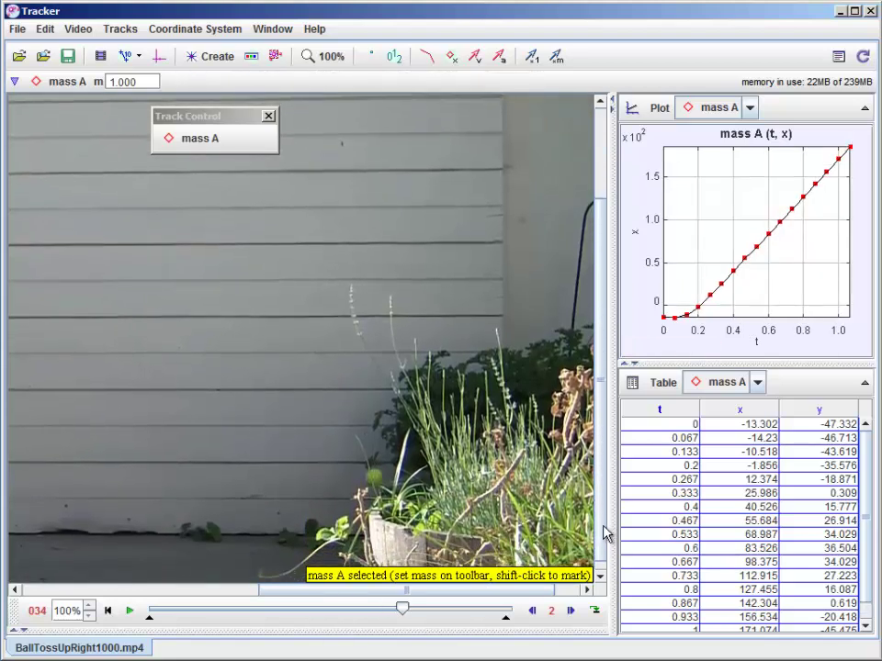
left_click(373, 485, "shift")
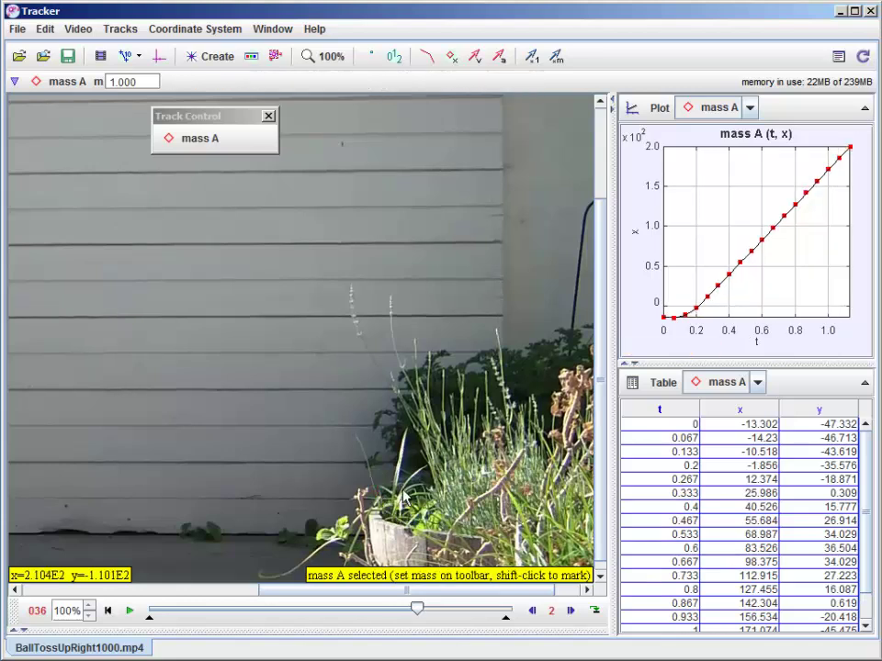
Return to frame 30 and zoom the video to fit the whole frame
left_click_drag(418, 612, 372, 611)
left_click(317, 57)
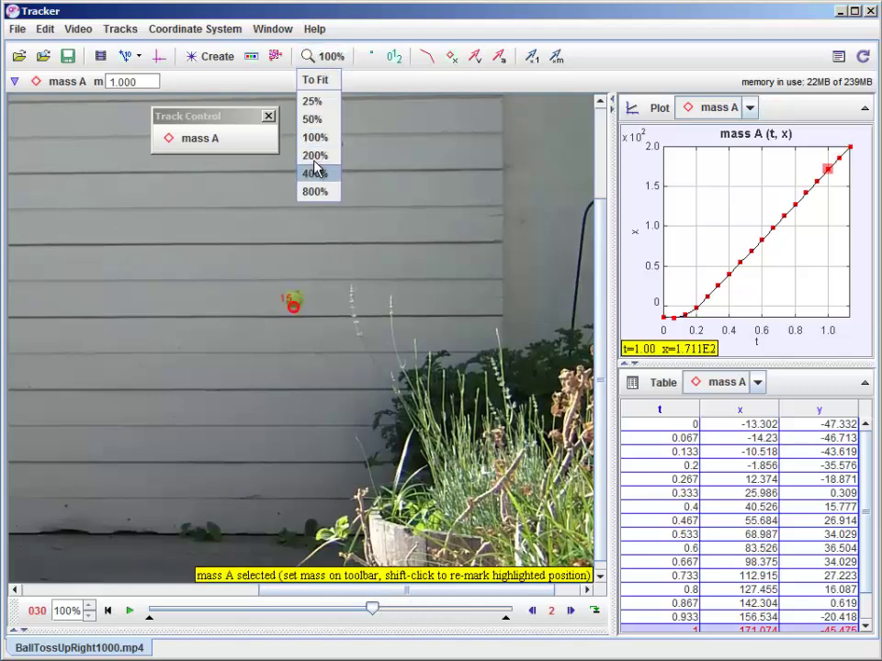
left_click(319, 120)
left_click(317, 57)
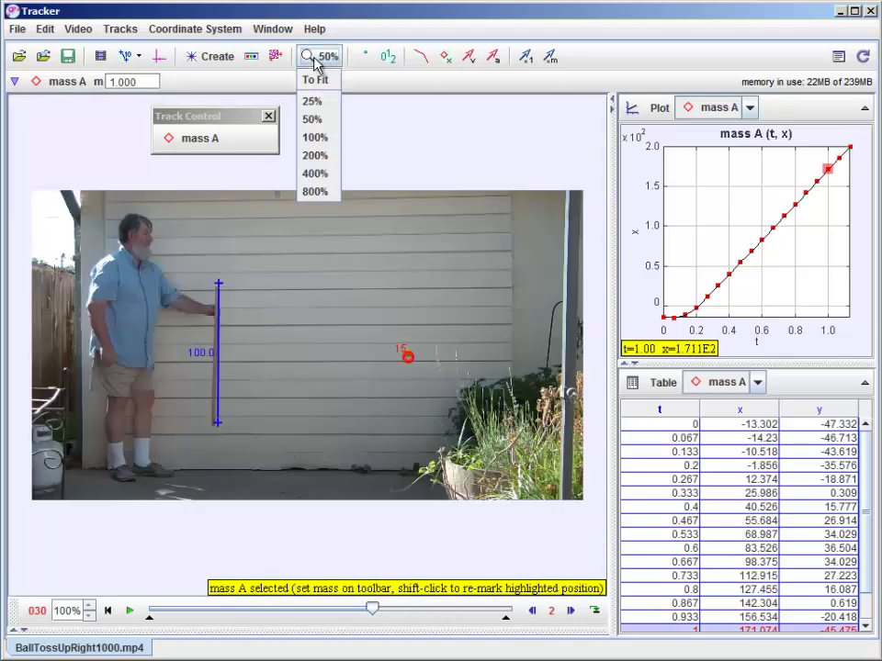
left_click(322, 81)
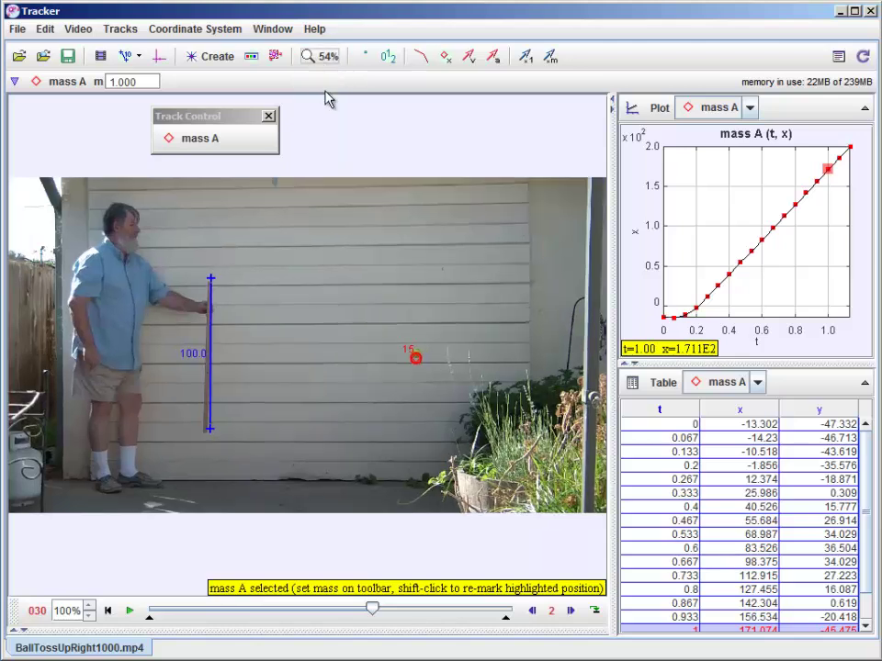
Show all steps as a trail and hide the step-number labels
left_click(365, 60)
left_click(384, 136)
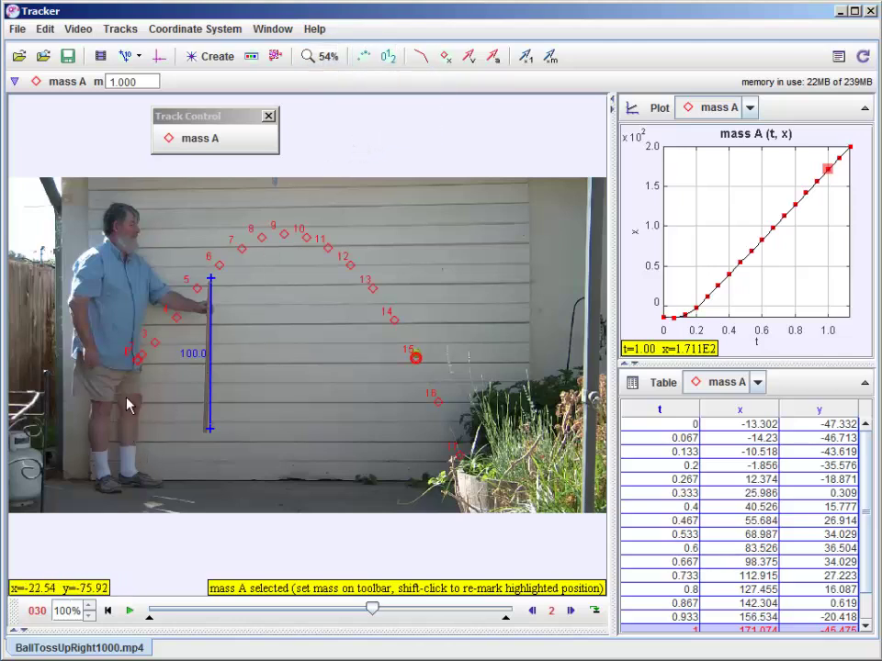
left_click(389, 58)
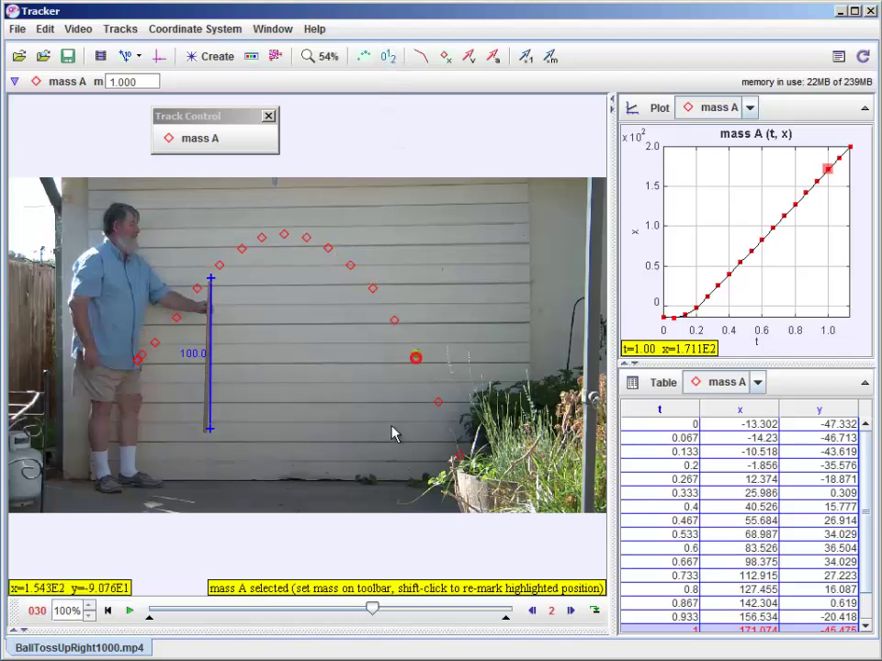
Change mass A's position footprint from diamonds to small red spots
left_click(202, 142)
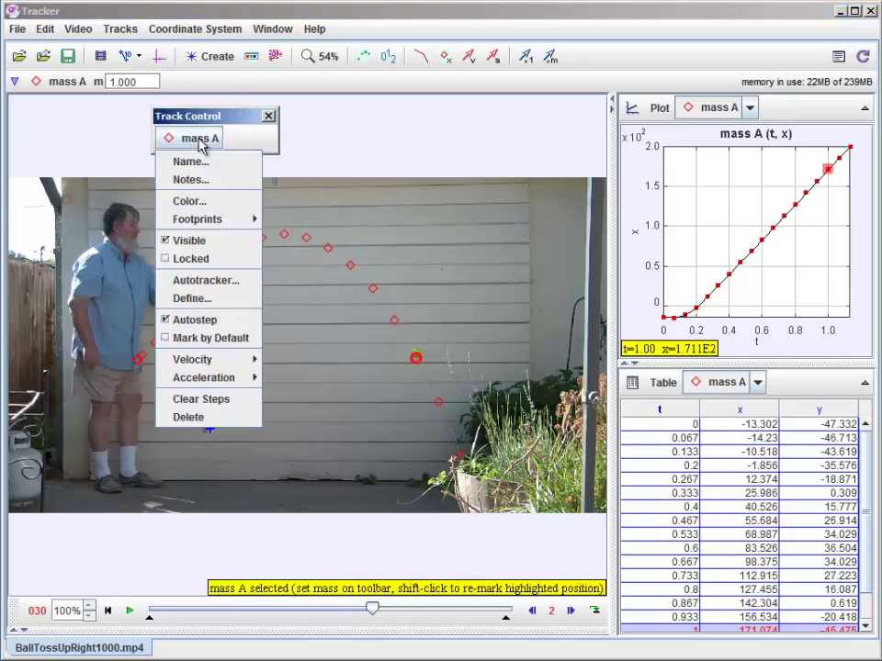
mouse_move(191, 222)
mouse_move(289, 229)
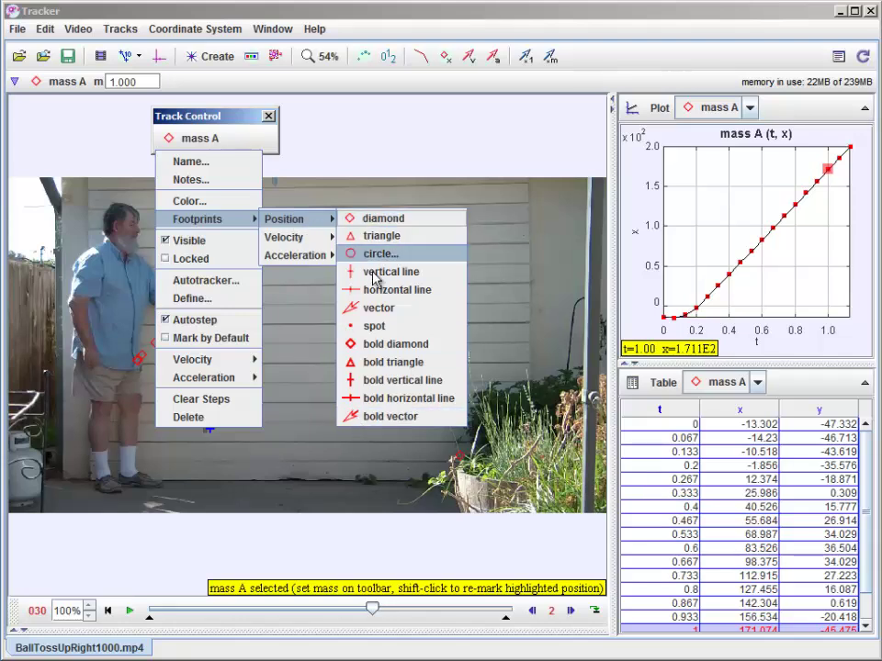
left_click(370, 327)
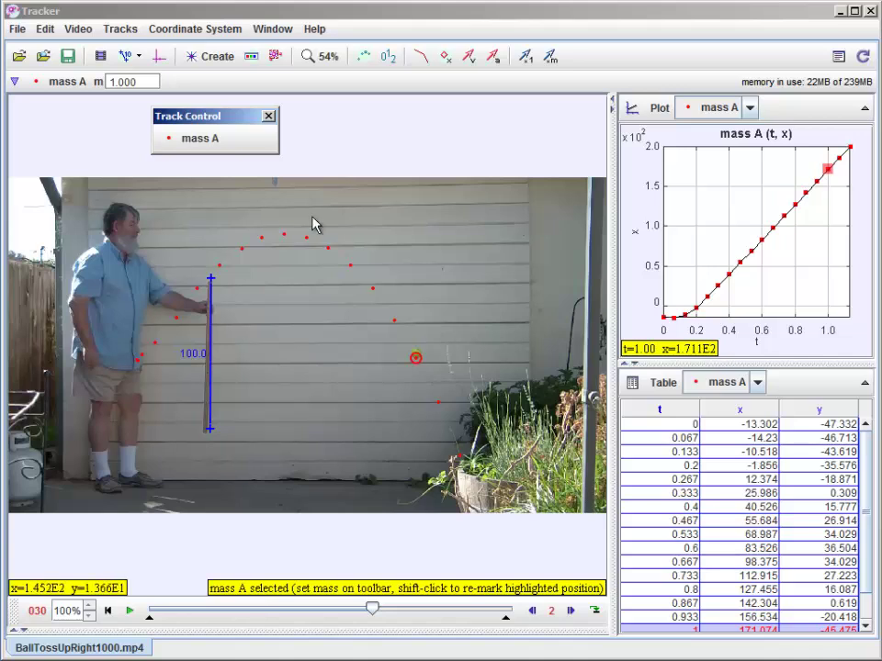
left_click(207, 138)
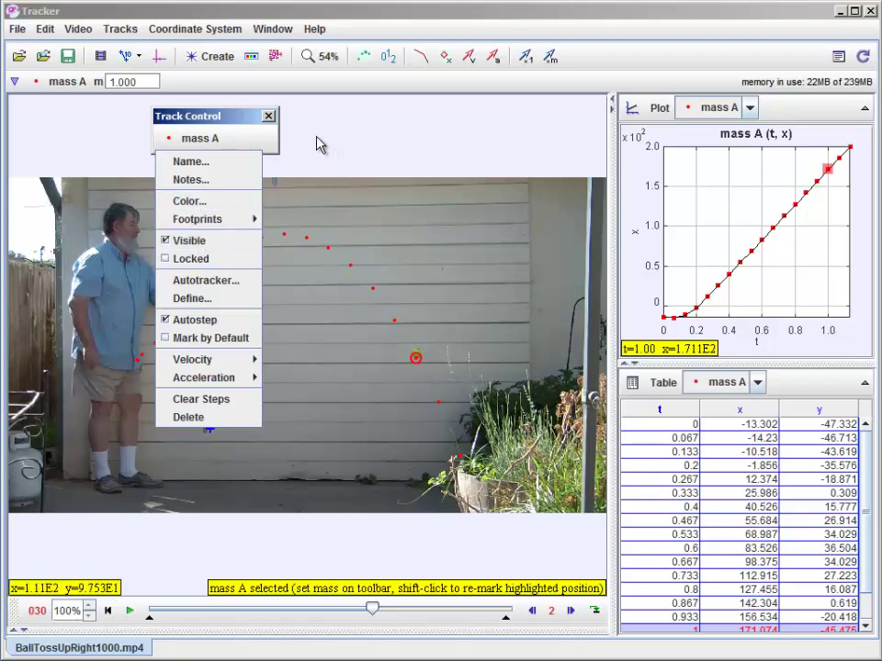
left_click(235, 139)
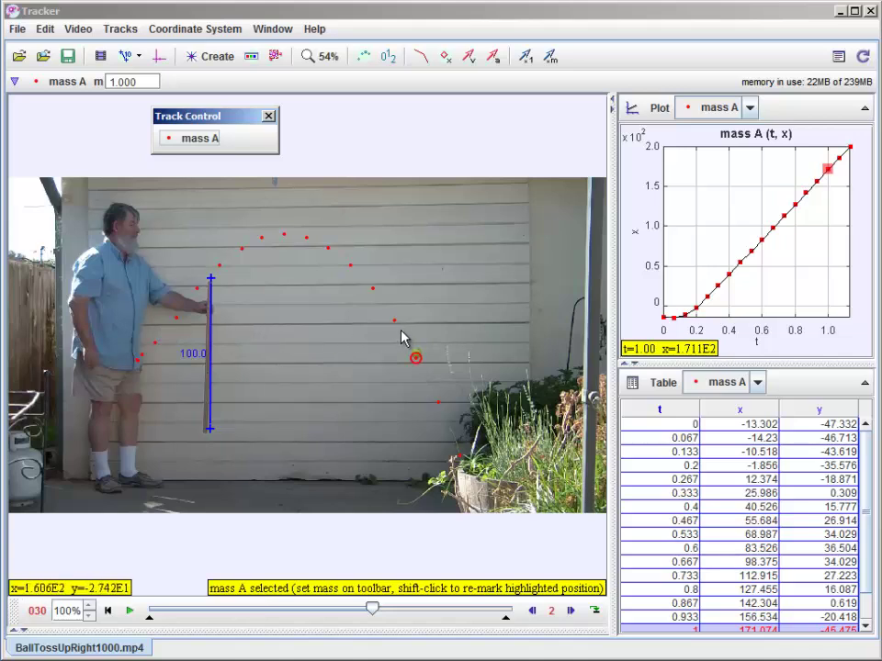
Switch mass A's plot vertical axis to y, then to vy (velocity y-component) against t
left_click(634, 233)
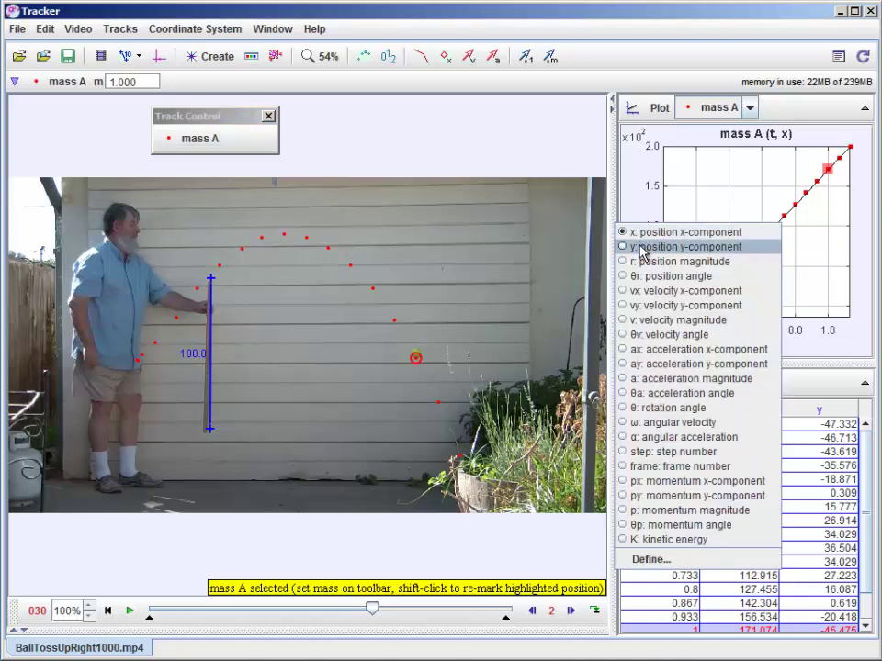
left_click(642, 248)
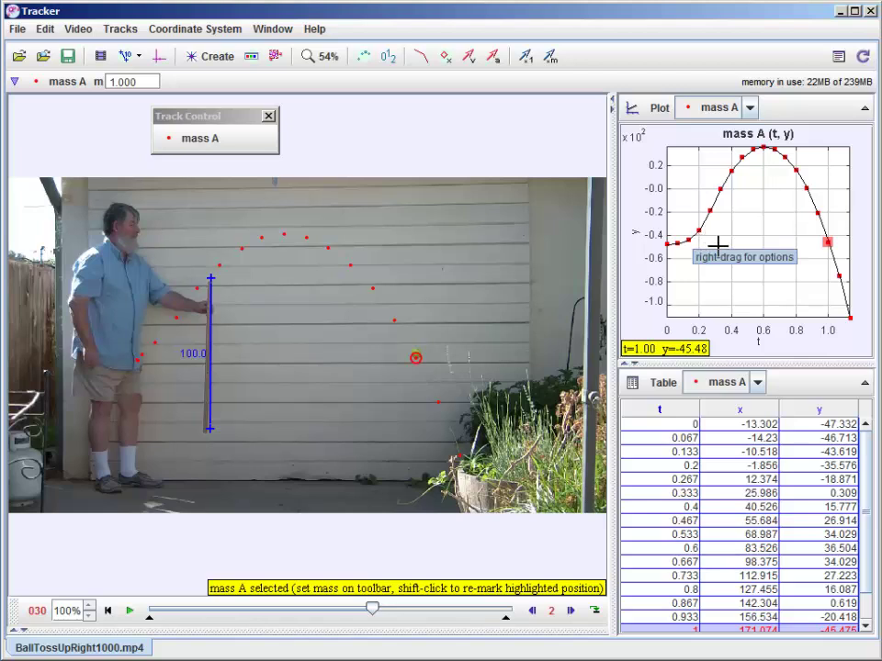
left_click(635, 234)
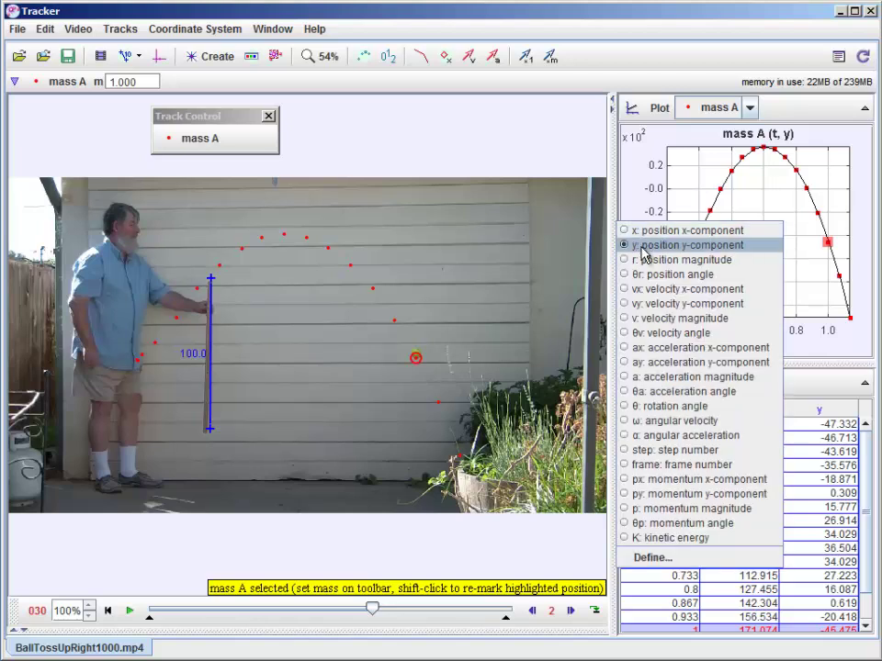
left_click(643, 305)
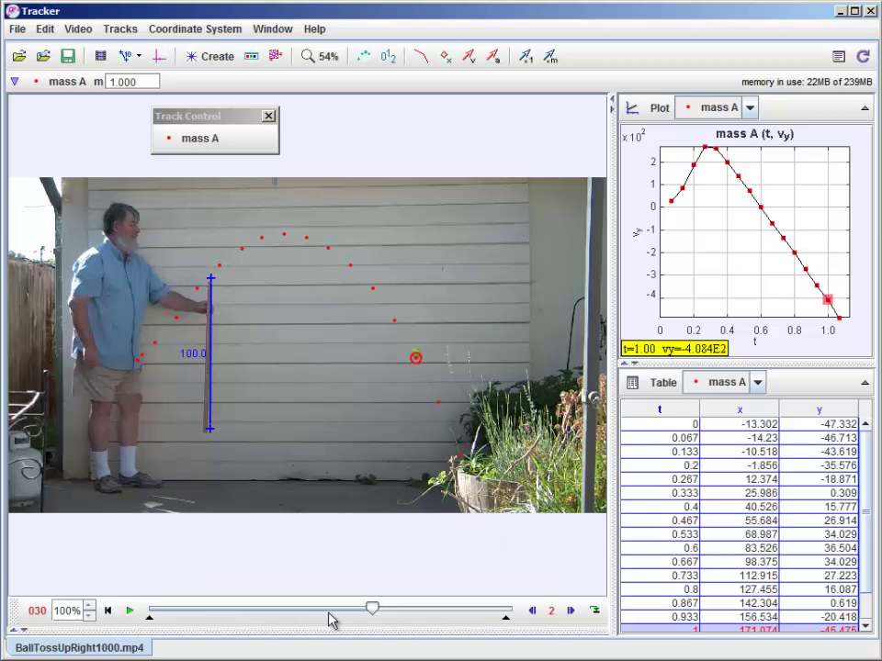
left_click_drag(348, 611, 140, 608)
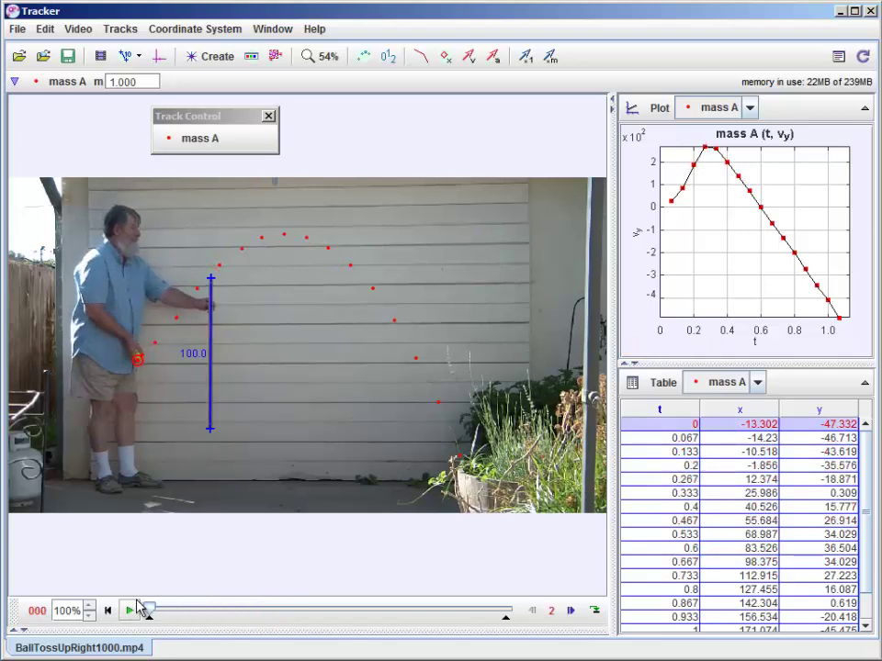
left_click(570, 612)
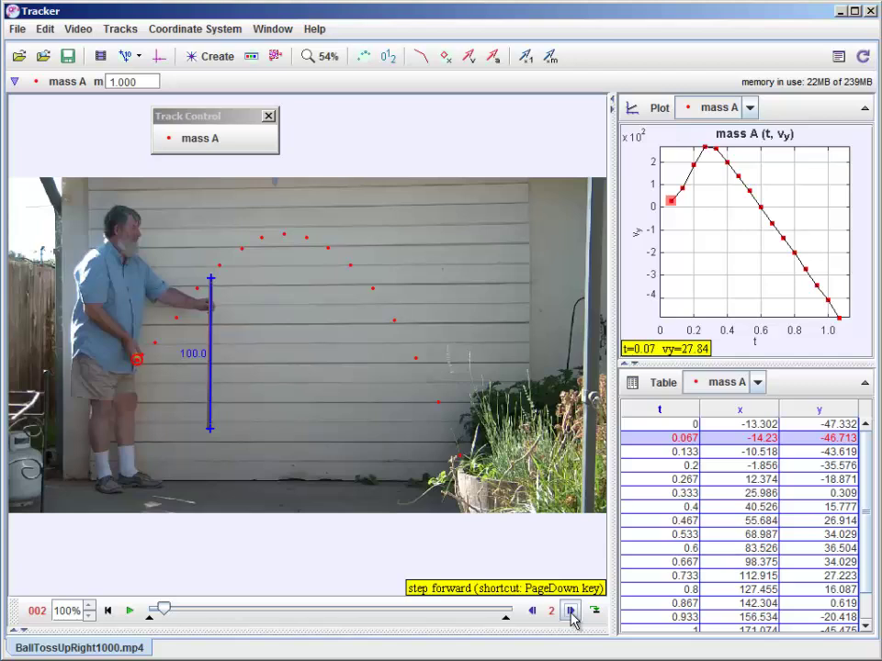
left_click(571, 611)
left_click(571, 611)
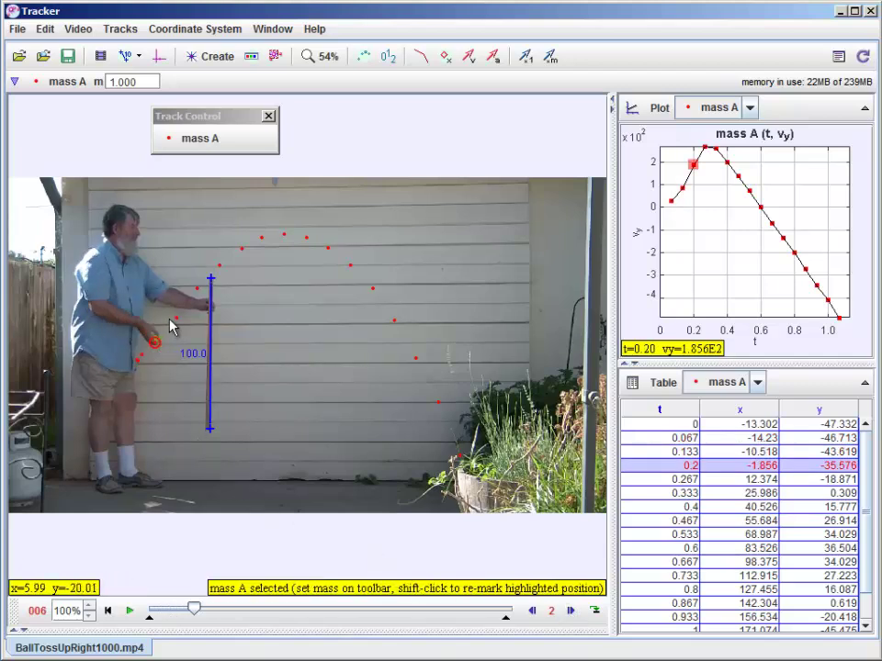
left_click(570, 610)
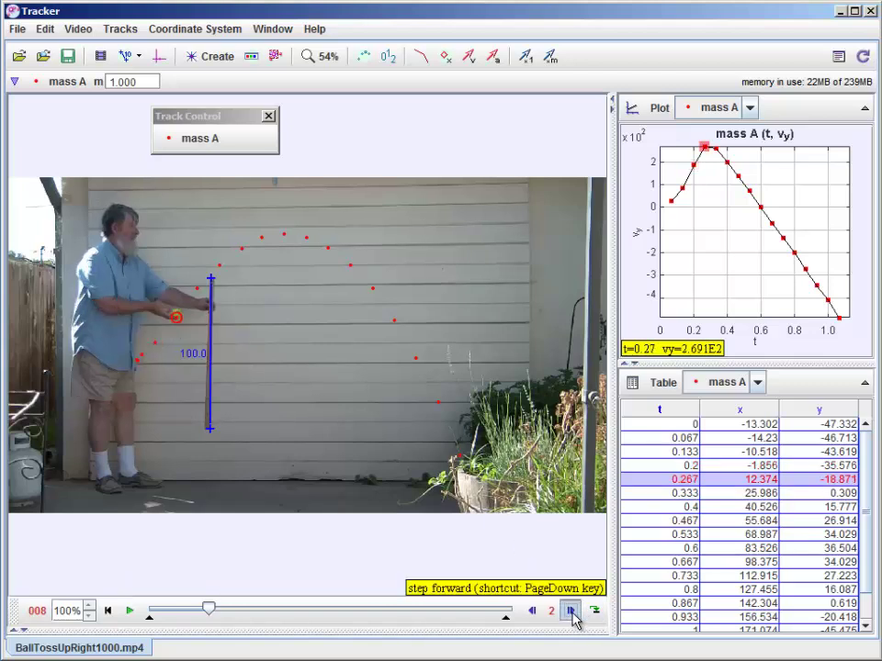
left_click(570, 611)
left_click(570, 611)
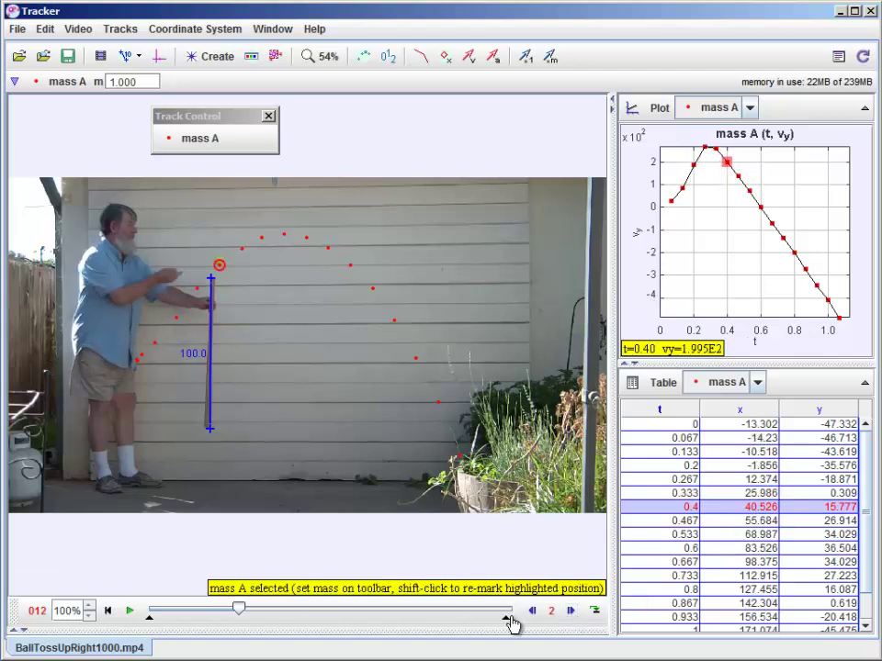
left_click(570, 611)
left_click(570, 611)
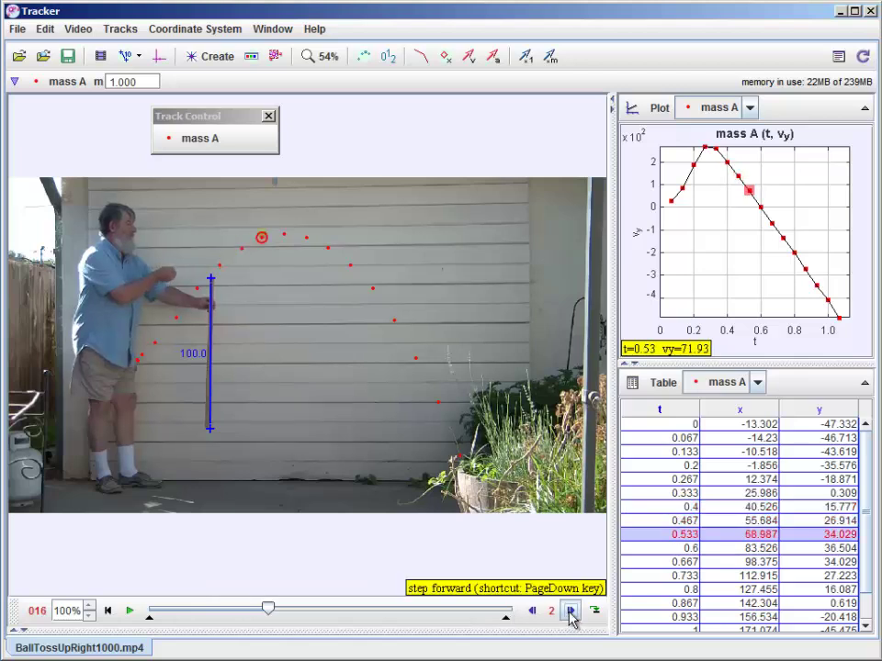
left_click(570, 611)
left_click(571, 611)
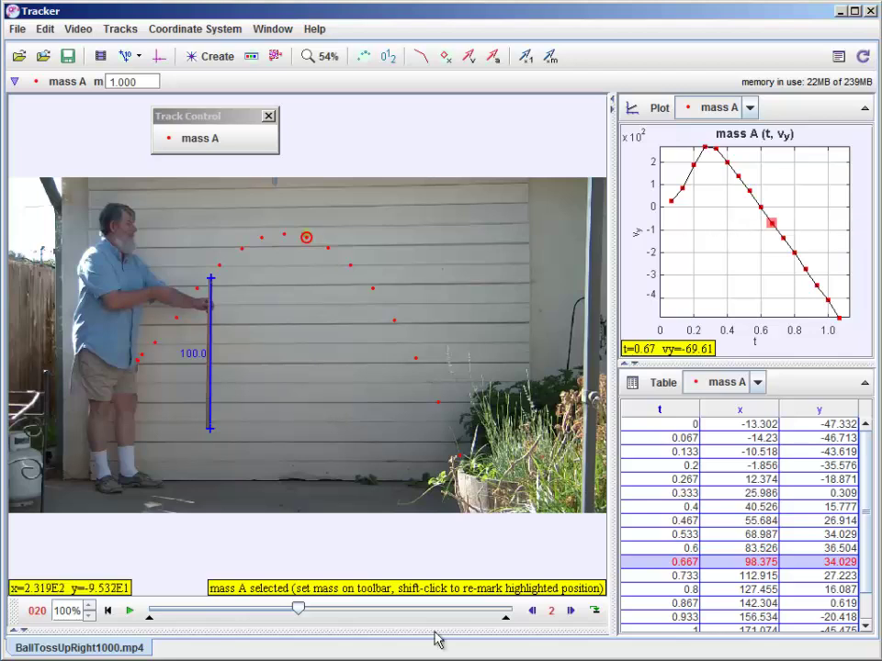
left_click(571, 611)
left_click(570, 611)
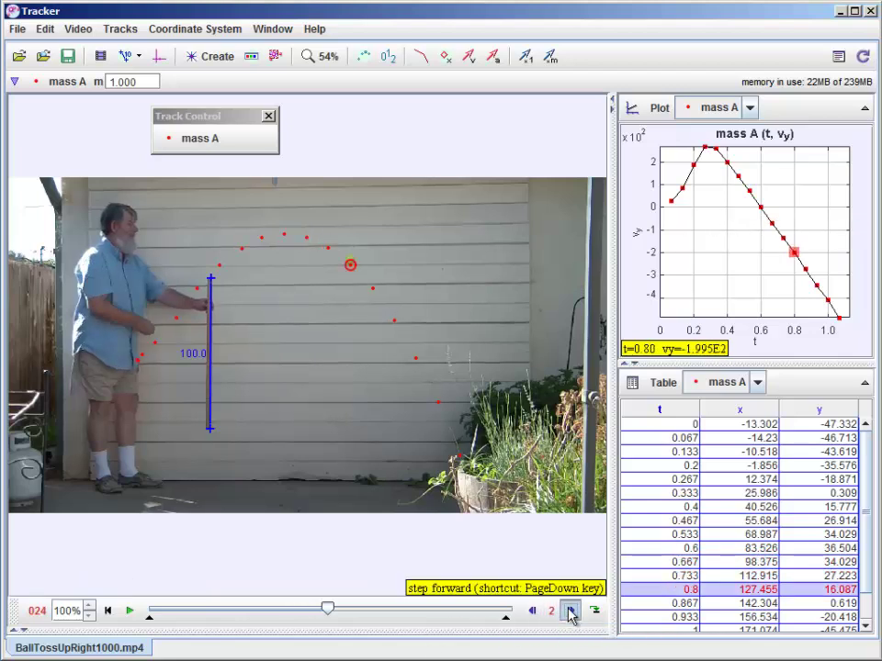
left_click(571, 611)
left_click(571, 611)
left_click(570, 611)
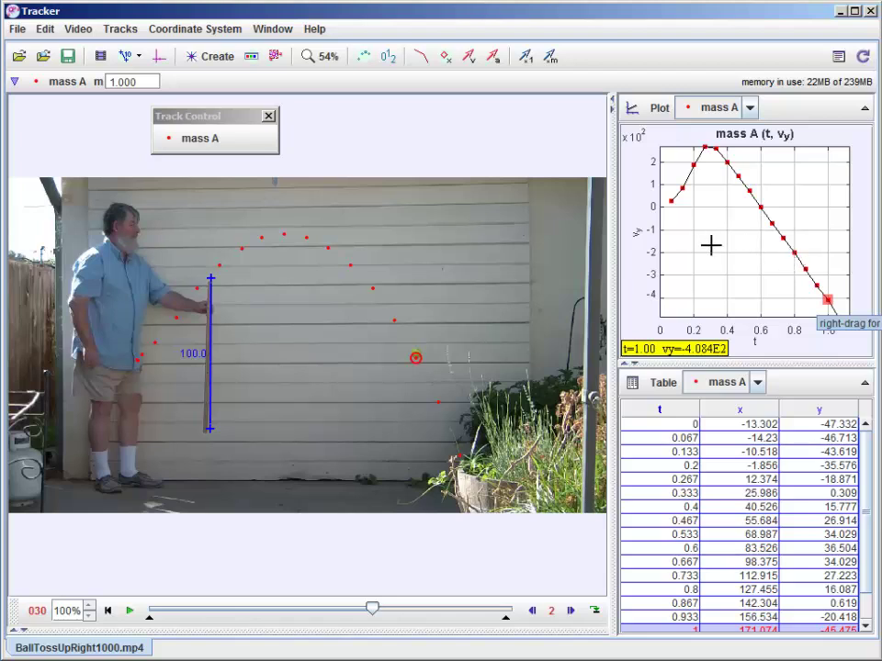
Graph mass A's vertical acceleration ay against t, then switch the plot back to y versus t
left_click(636, 233)
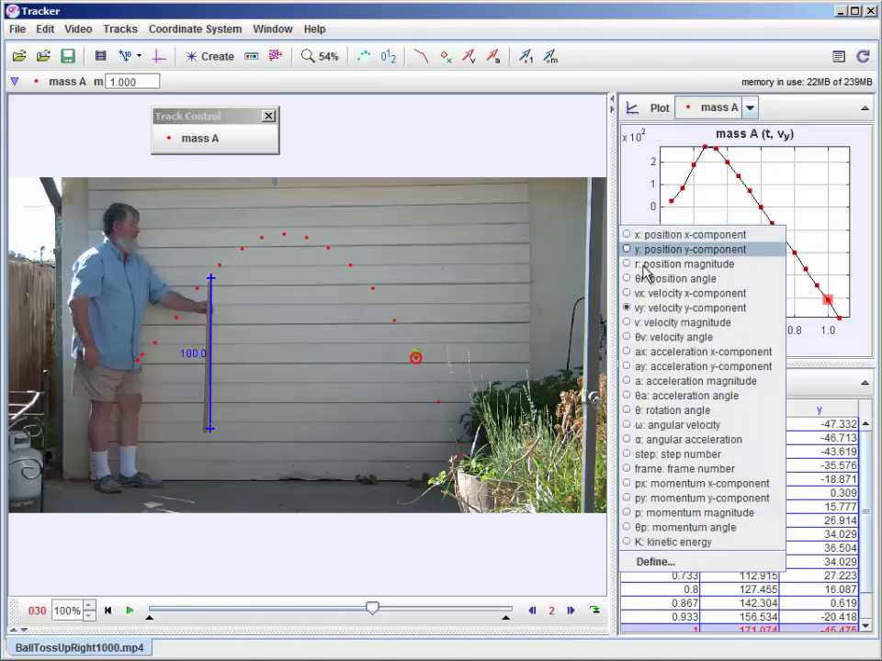
left_click(636, 368)
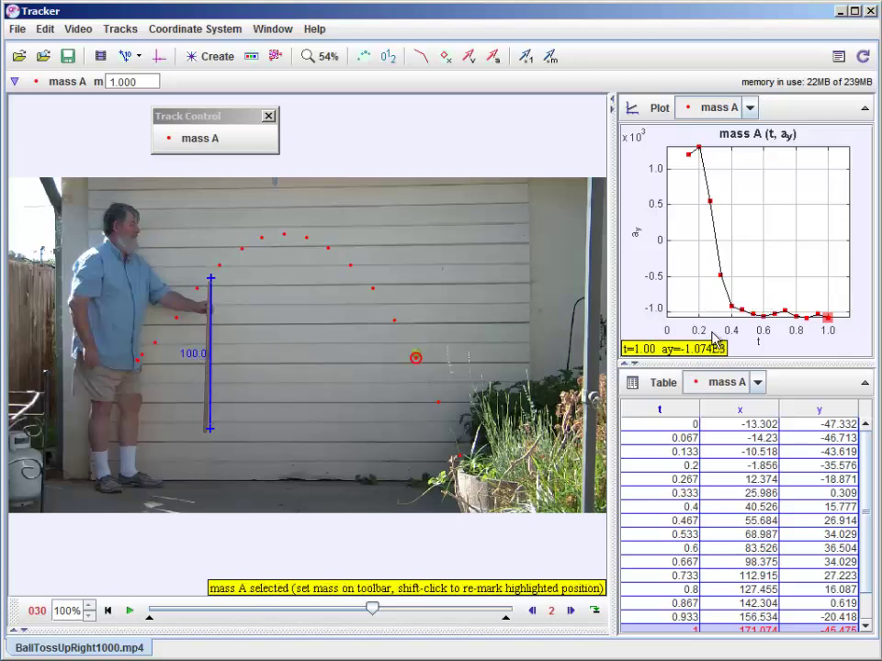
left_click(636, 231)
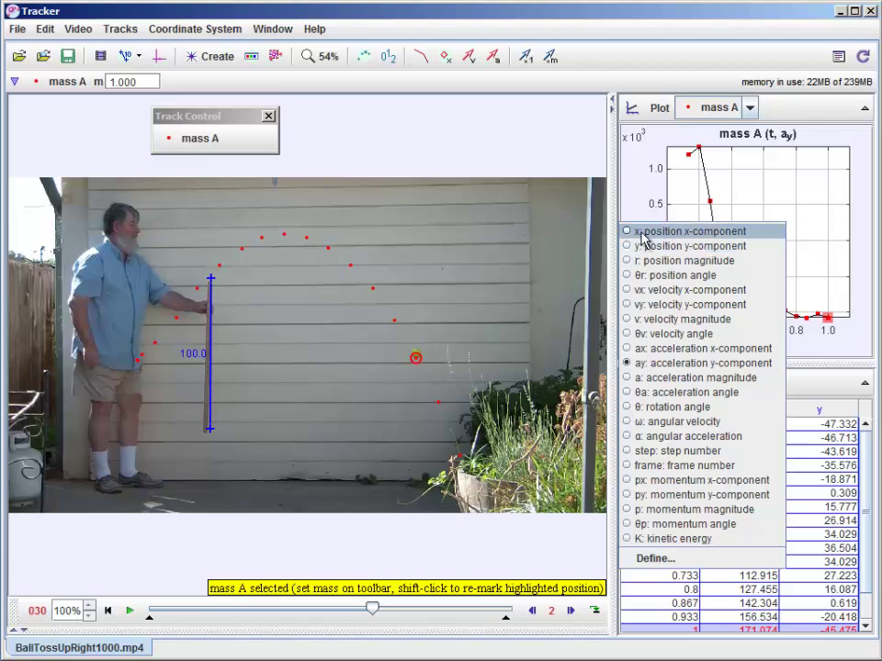
left_click(641, 246)
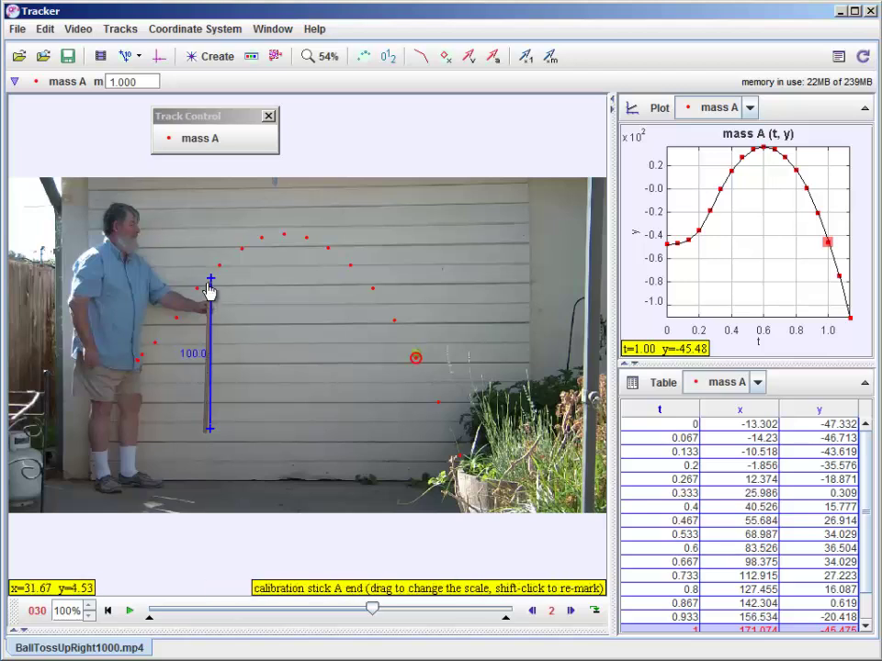
Change the calibration stick length from 100.0 to 1.0, rescaling y to peak near 0.365
left_click(195, 360)
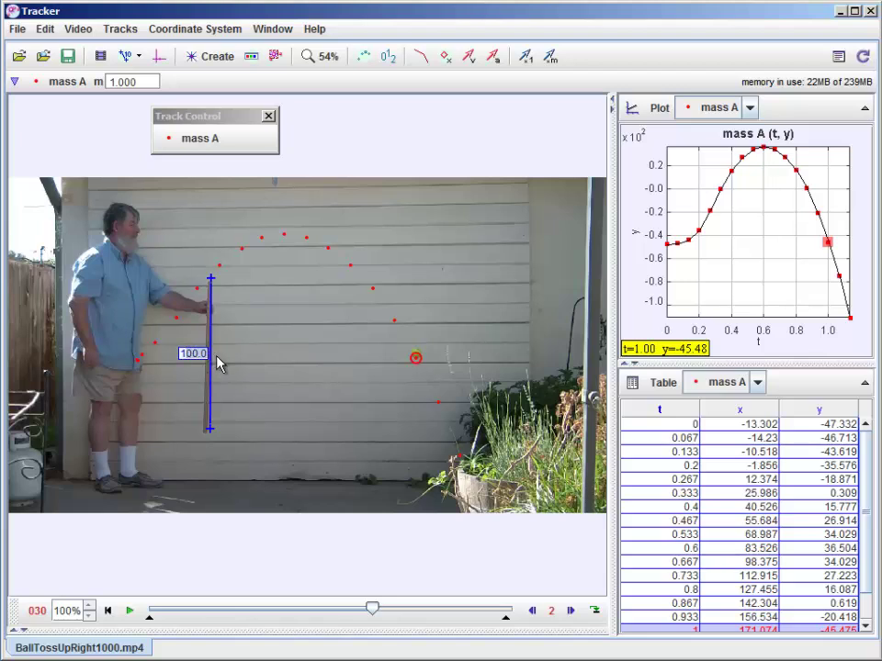
type("1.0")
key("Return")
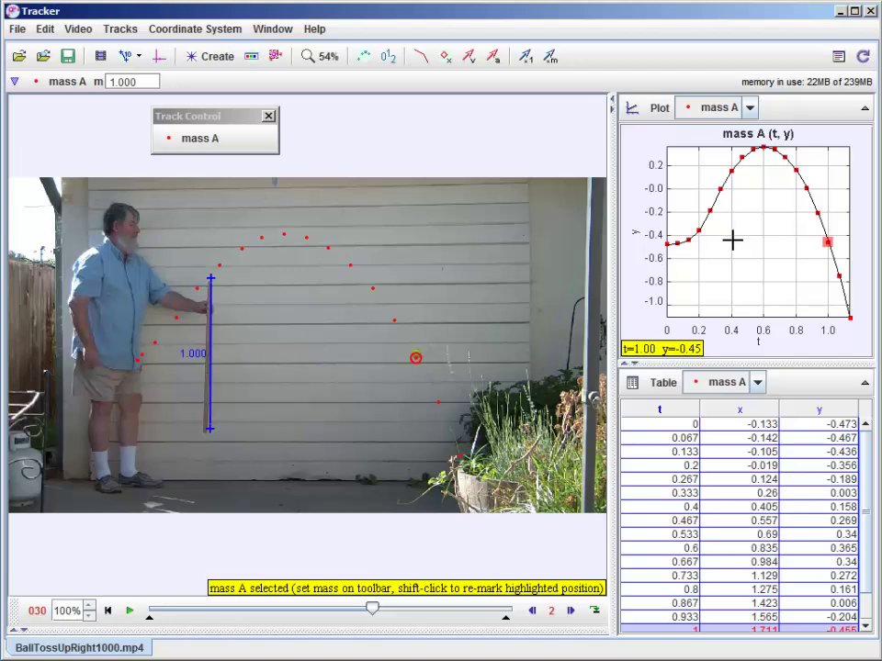
Switch mass A's plot between vy and ay, settling on vy versus t (−4.08 at t = 1.00)
left_click(634, 233)
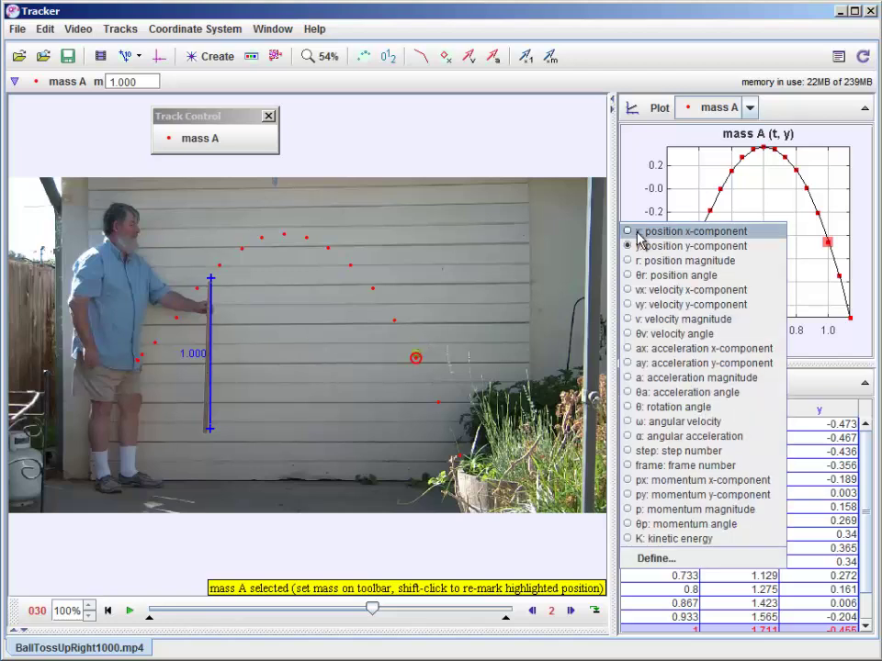
left_click(641, 307)
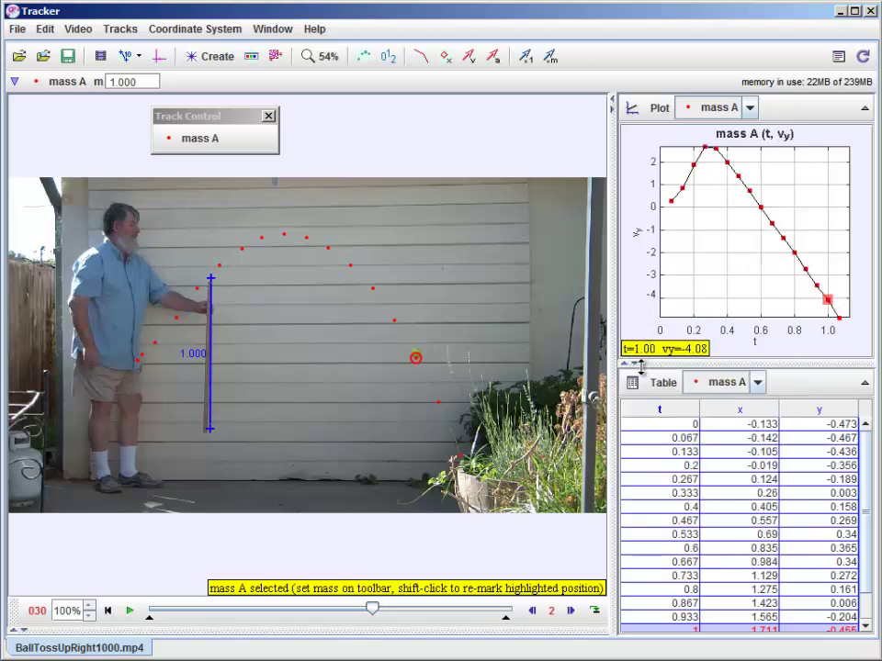
left_click(635, 233)
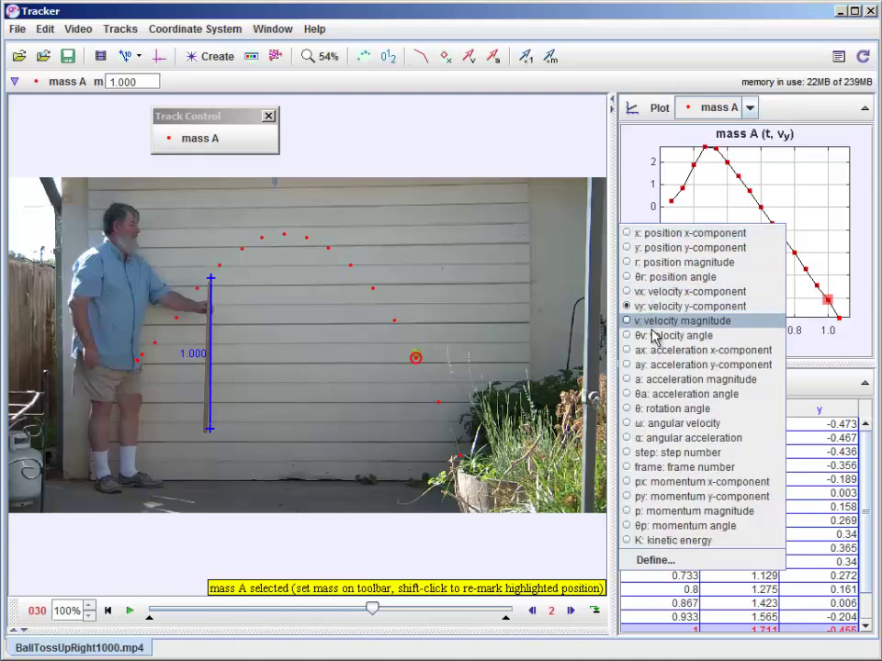
left_click(653, 367)
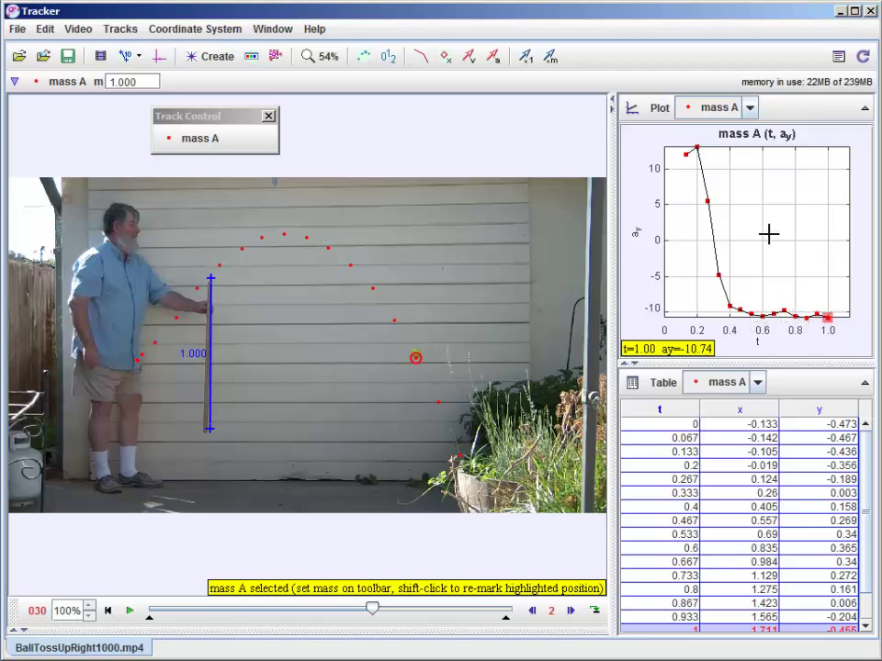
left_click(635, 234)
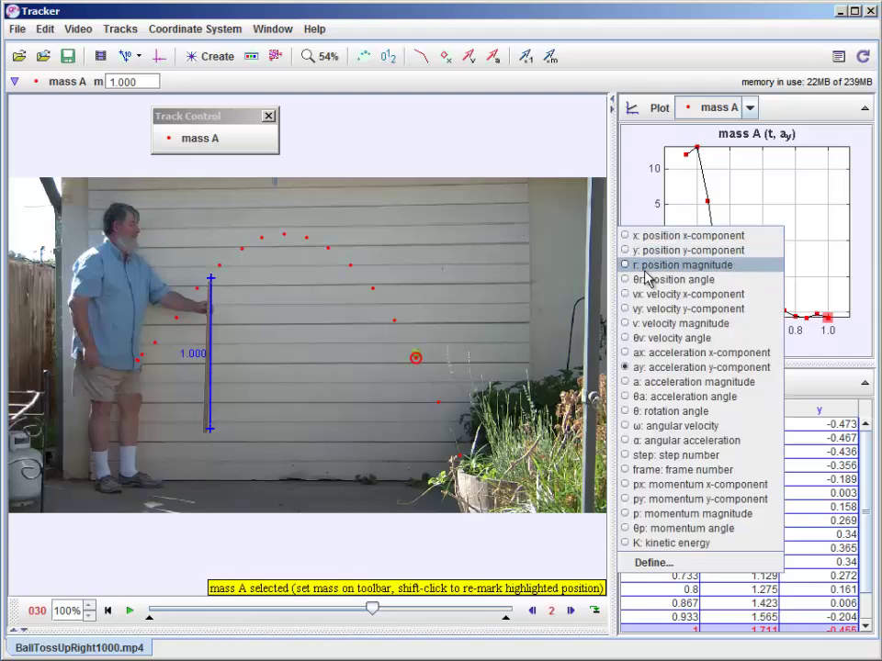
left_click(653, 308)
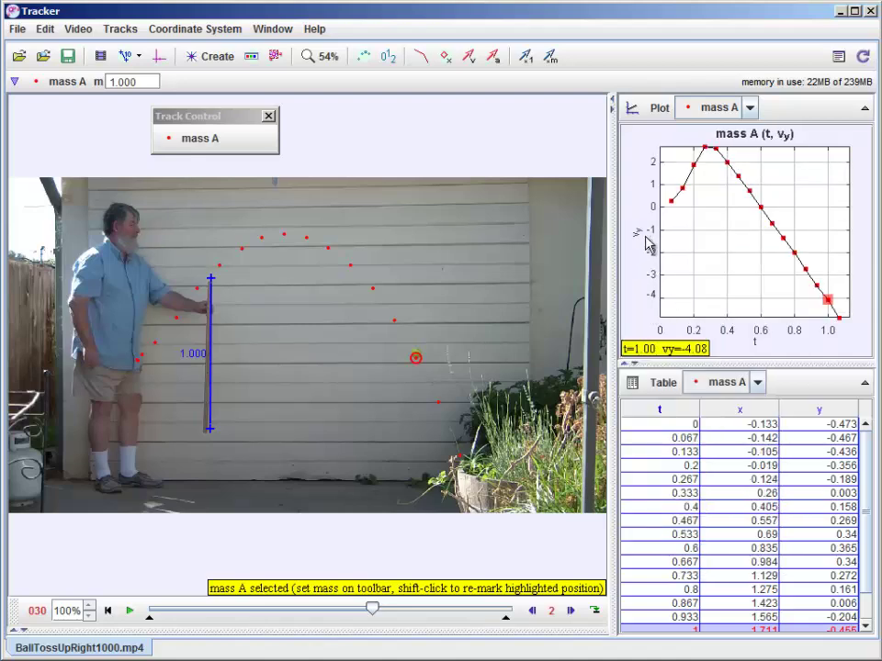
Analyze the vy–t data in the Data Tool with a line fit: vy = −6.712·t + 3.376
right_click(771, 237)
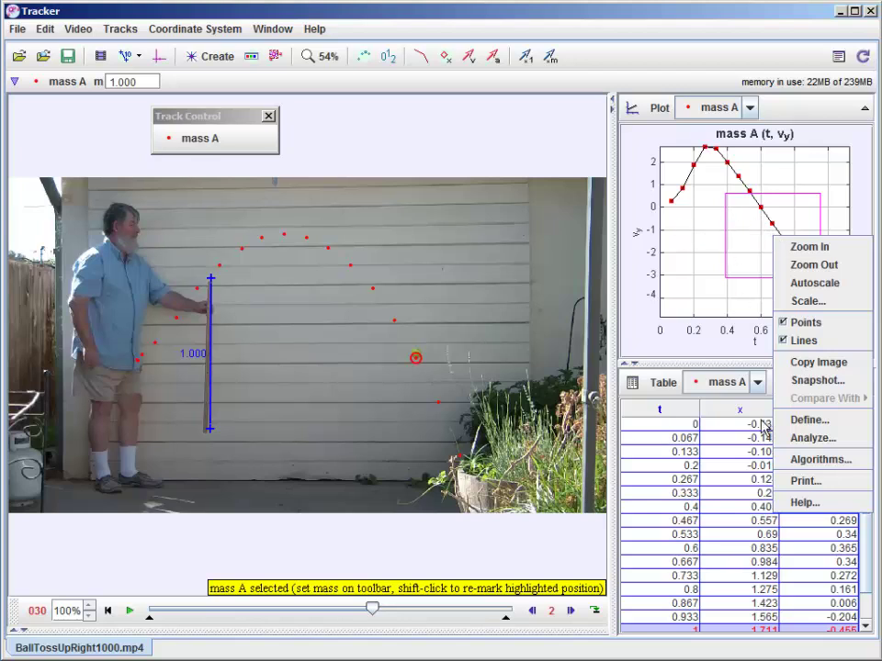
left_click(797, 439)
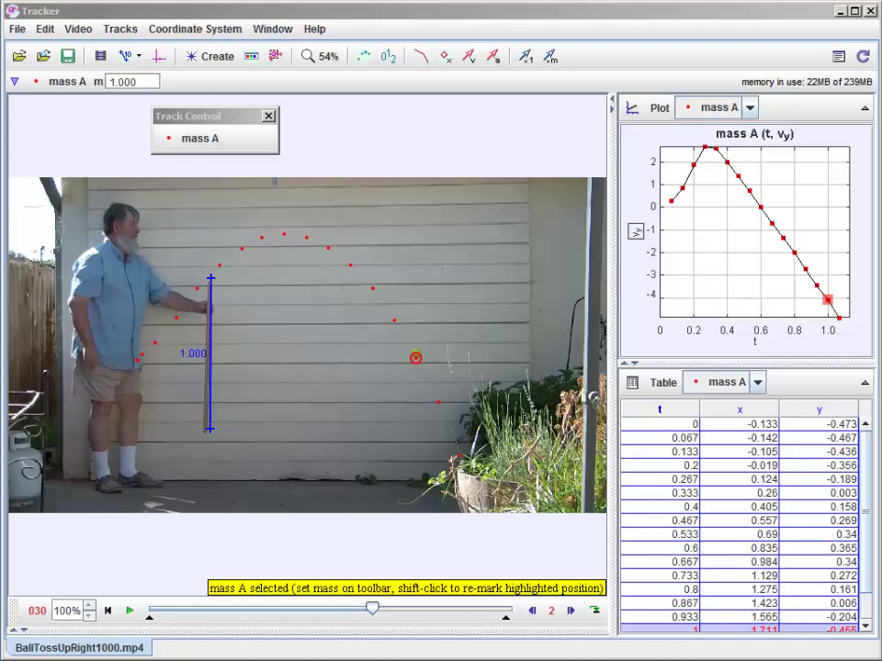
left_click_drag(295, 138, 551, 135)
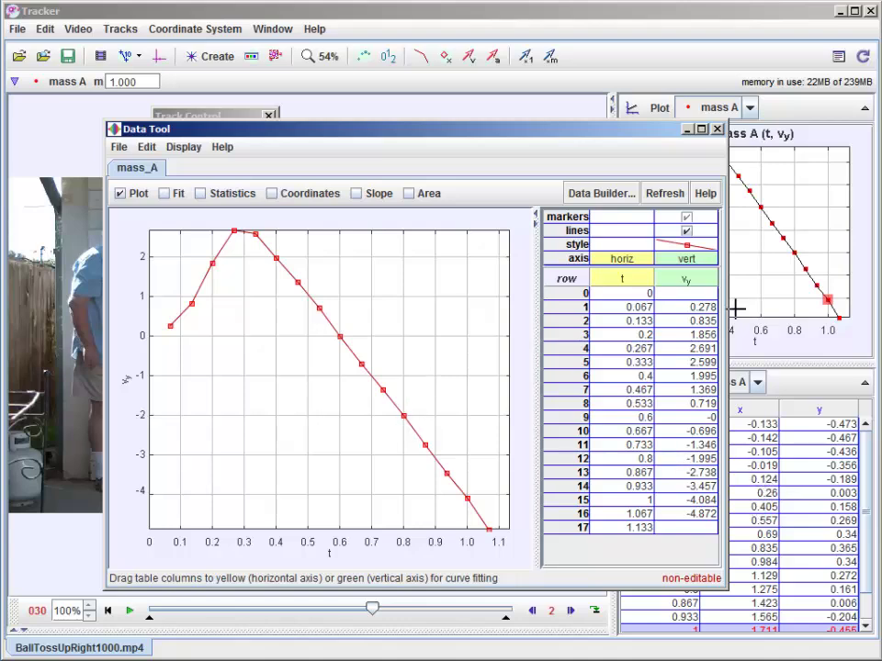
left_click_drag(601, 131, 528, 133)
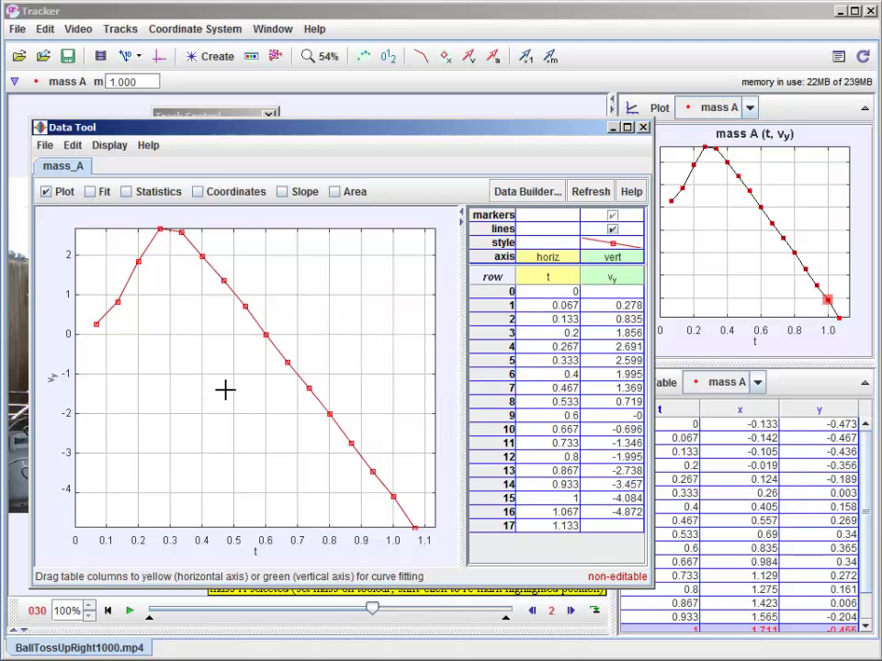
left_click(91, 192)
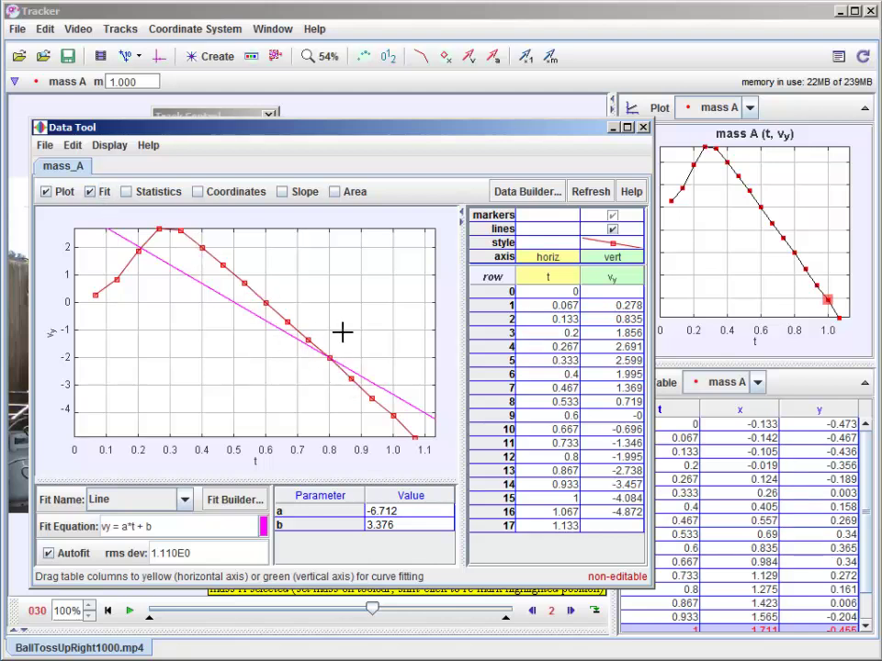
Keep the Line fit and restrict it to points t = 0.4–1.0, giving vy = −10.219·t + 6.13
left_click(185, 501)
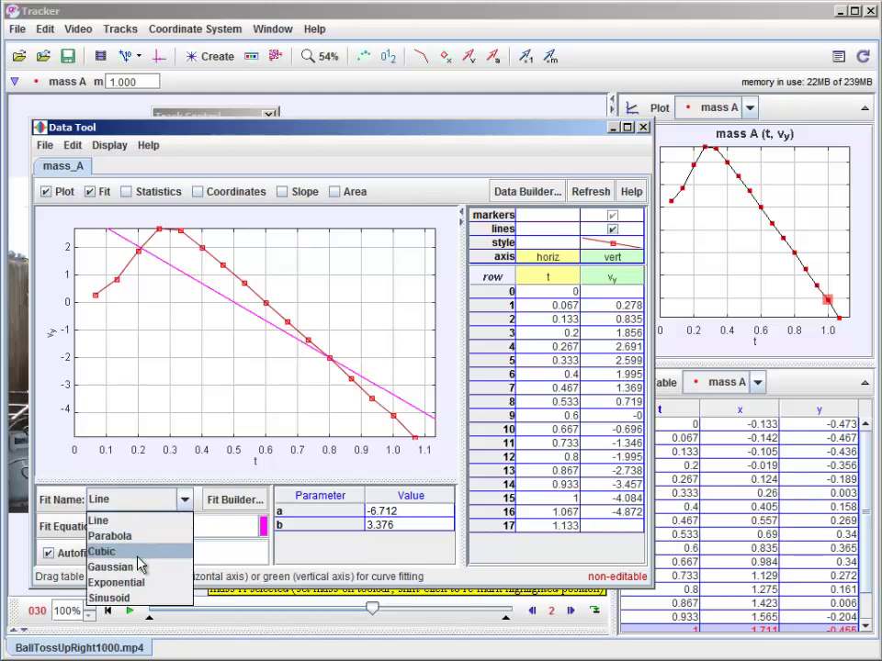
left_click(134, 522)
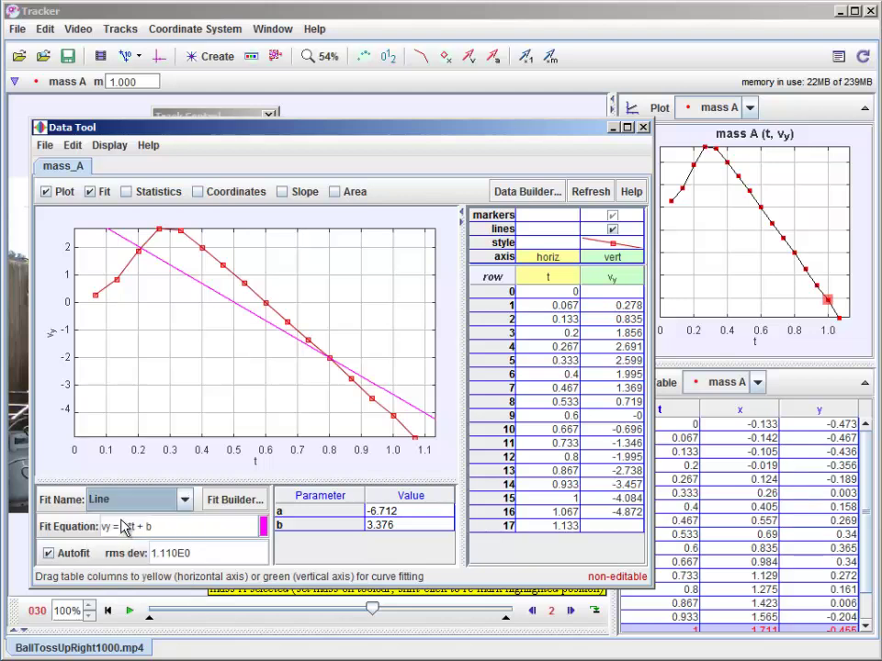
left_click_drag(200, 236, 312, 346)
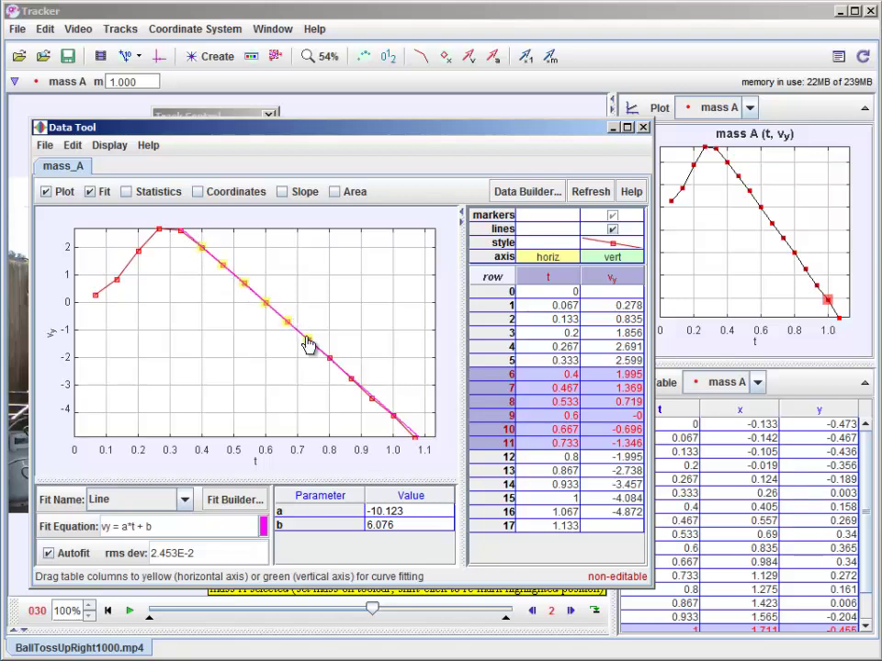
left_click(198, 232)
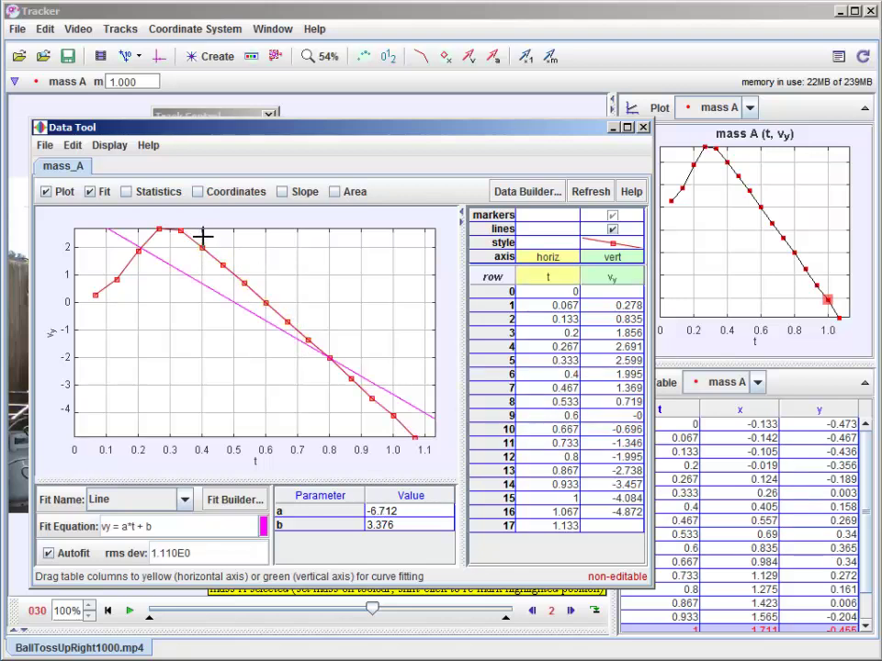
left_click_drag(202, 237, 409, 425)
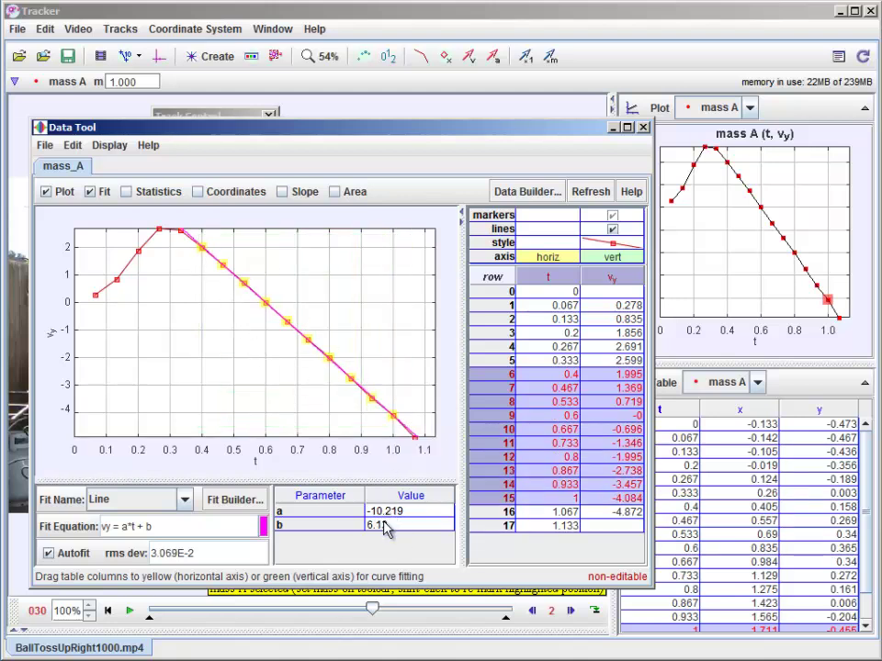
mouse_move(385, 528)
Close the Data Tool, plot x position against t, and rewind to the first frame
left_click(643, 128)
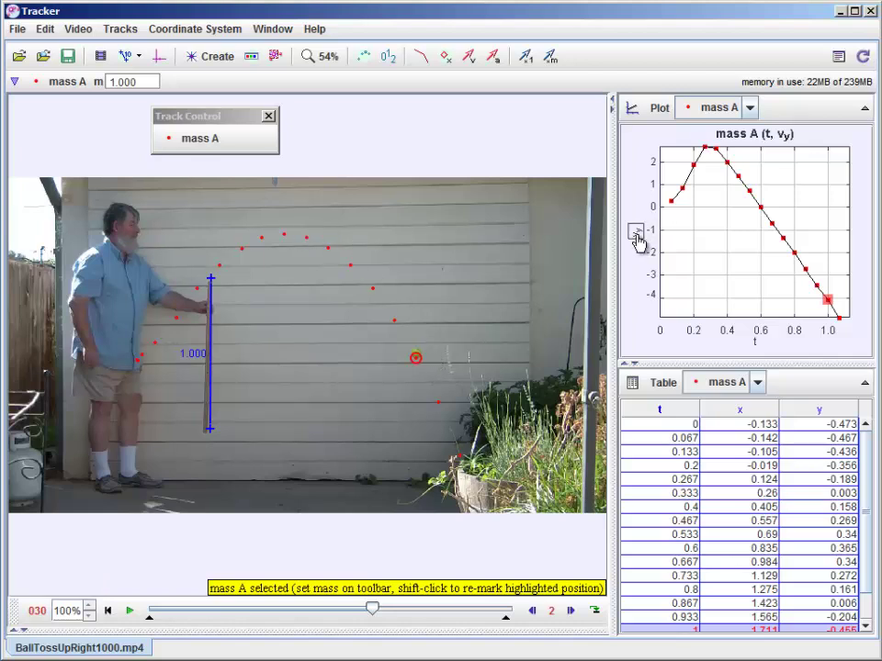
left_click(637, 235)
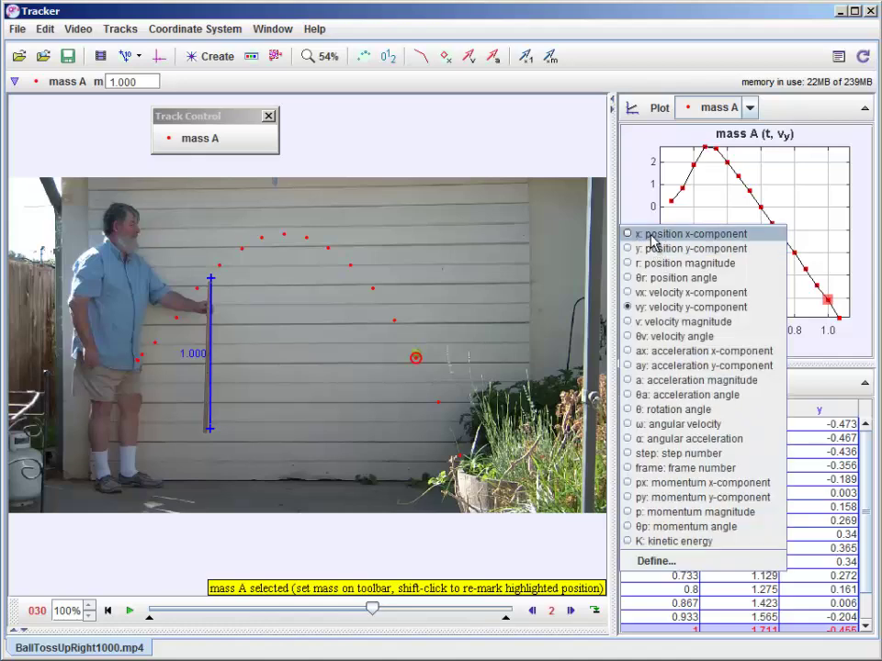
left_click(653, 237)
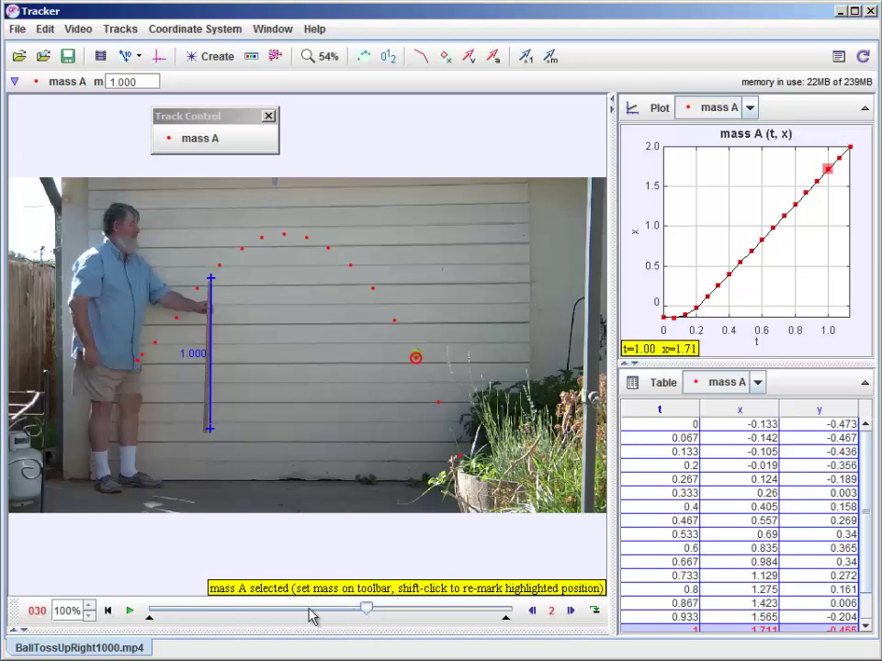
left_click_drag(165, 613, 147, 615)
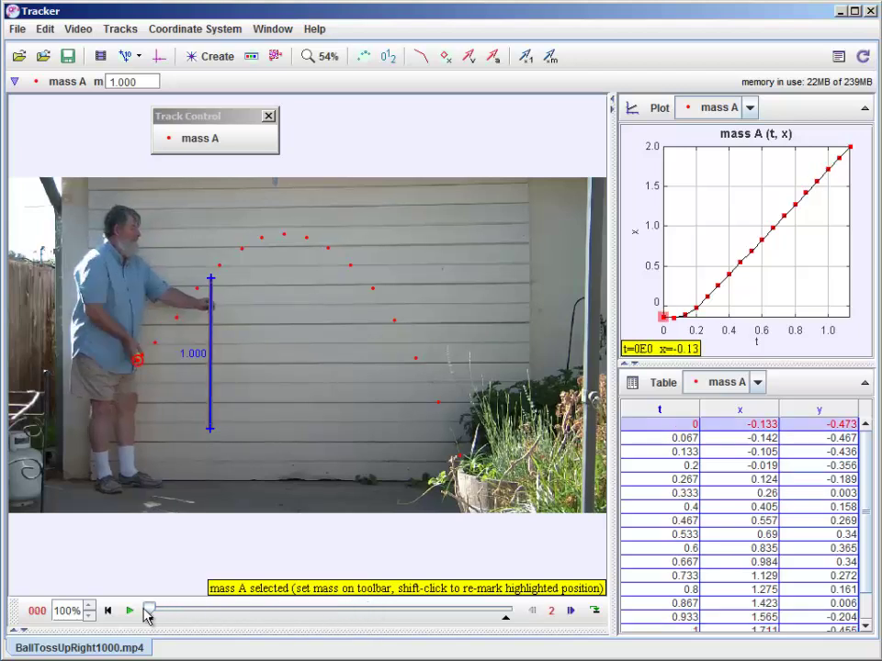
left_click(143, 363)
left_click(707, 329)
Step the ball's tracked positions forward from t = 0 to t = 1.07
left_click(571, 611)
left_click(571, 611)
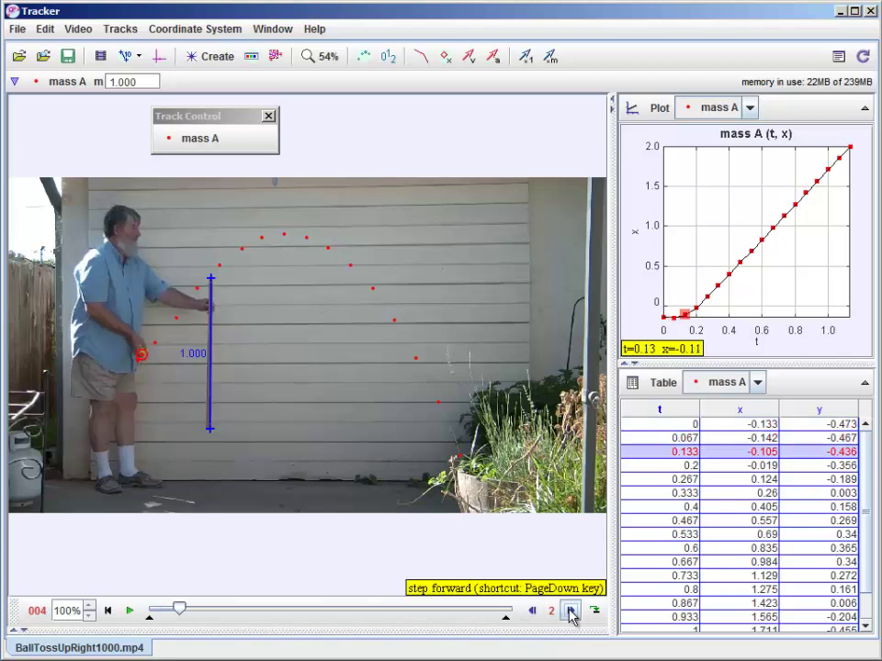
left_click(571, 610)
left_click(571, 611)
left_click(570, 611)
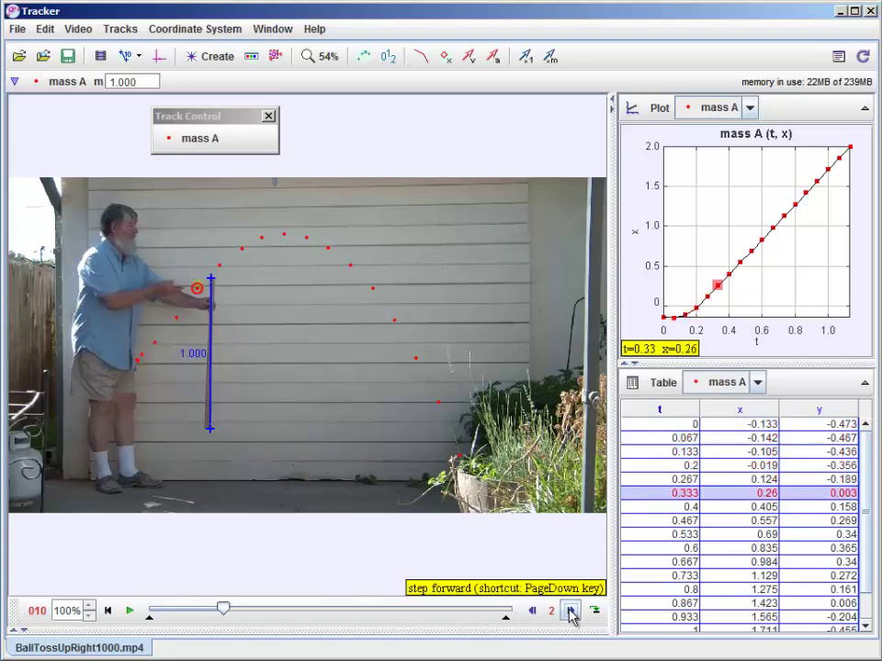
left_click(570, 610)
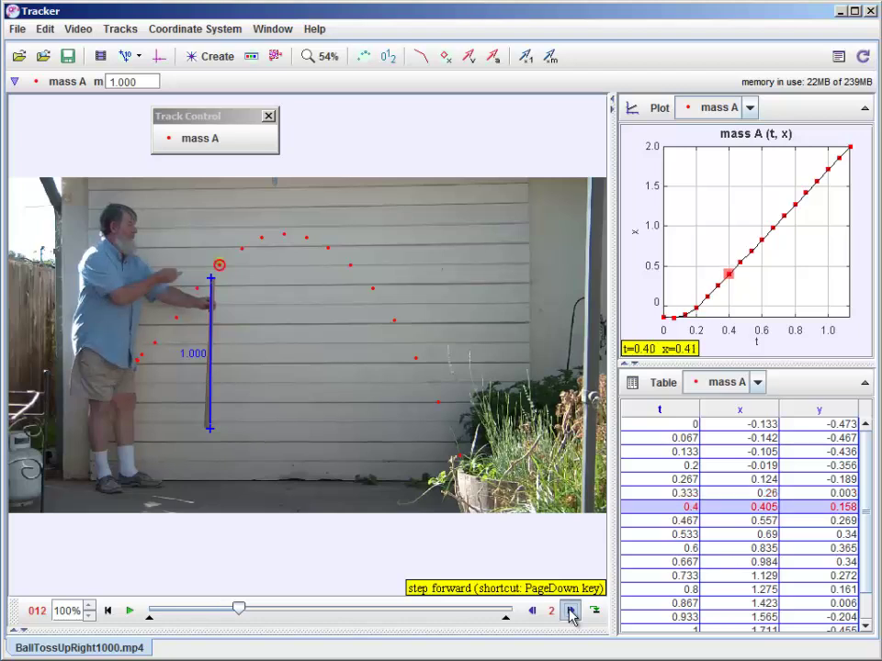
left_click(570, 611)
left_click(571, 611)
left_click(570, 611)
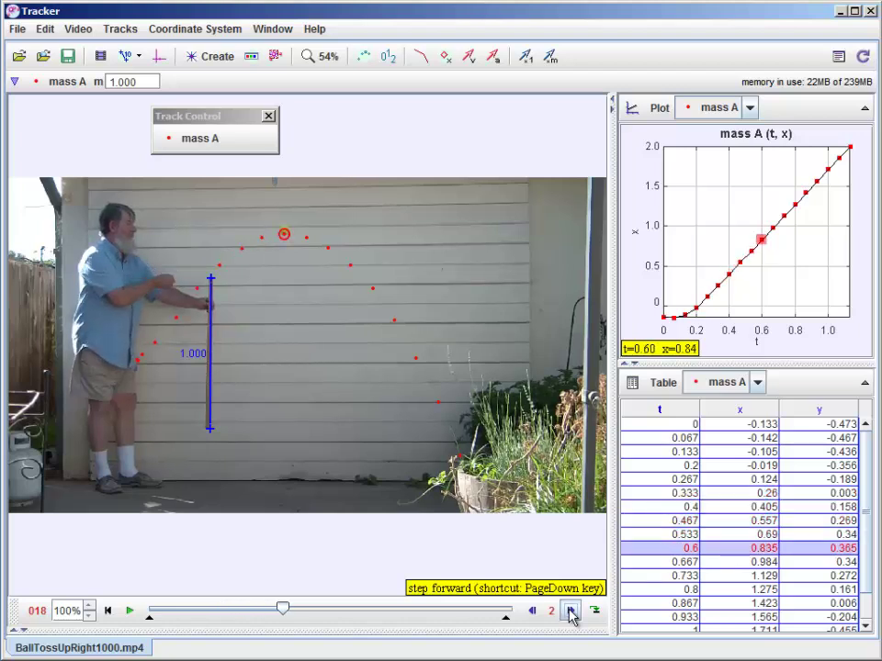
left_click(571, 611)
left_click(570, 611)
left_click(570, 611)
left_click(570, 611)
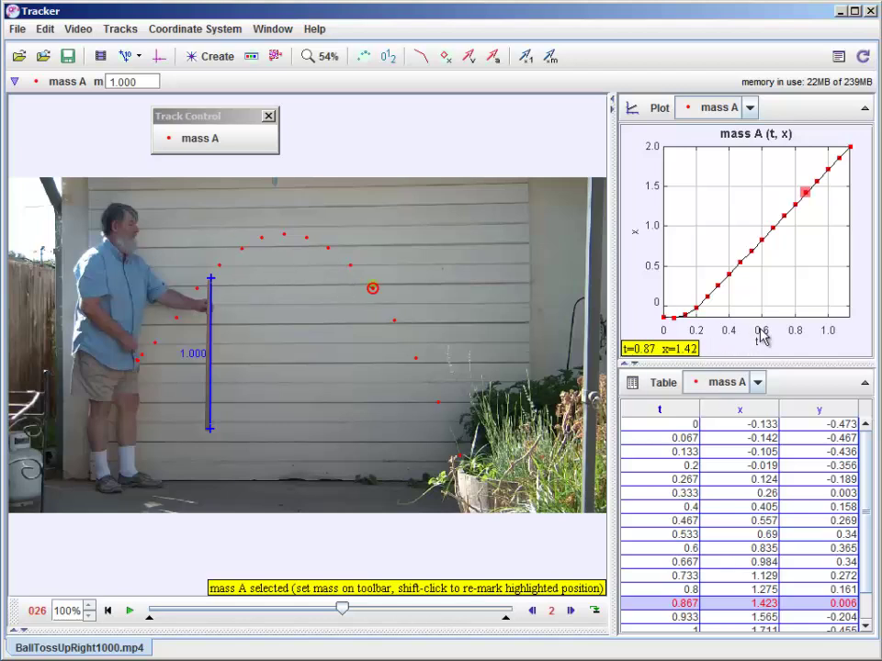
left_click(571, 612)
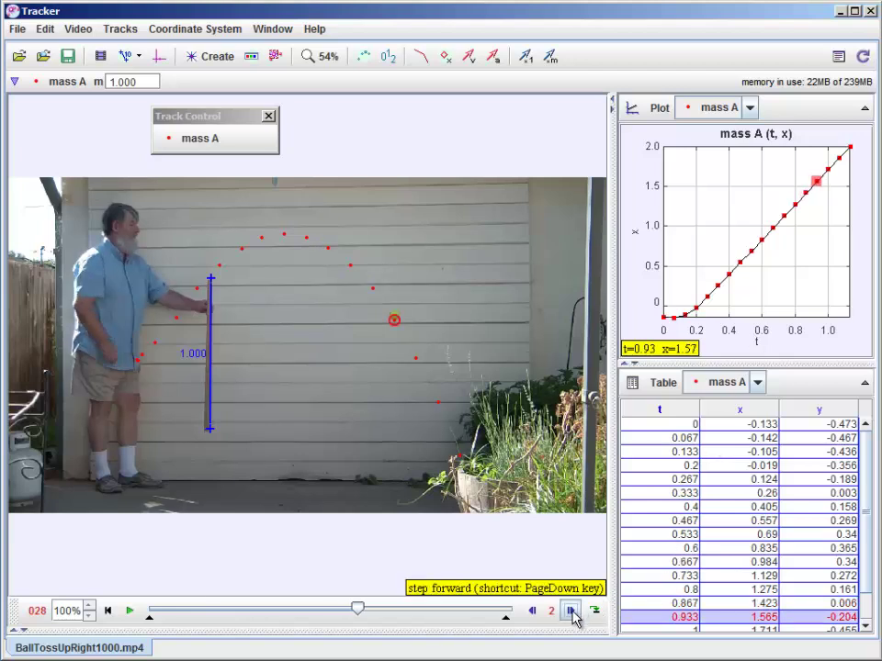
left_click(572, 612)
left_click(571, 612)
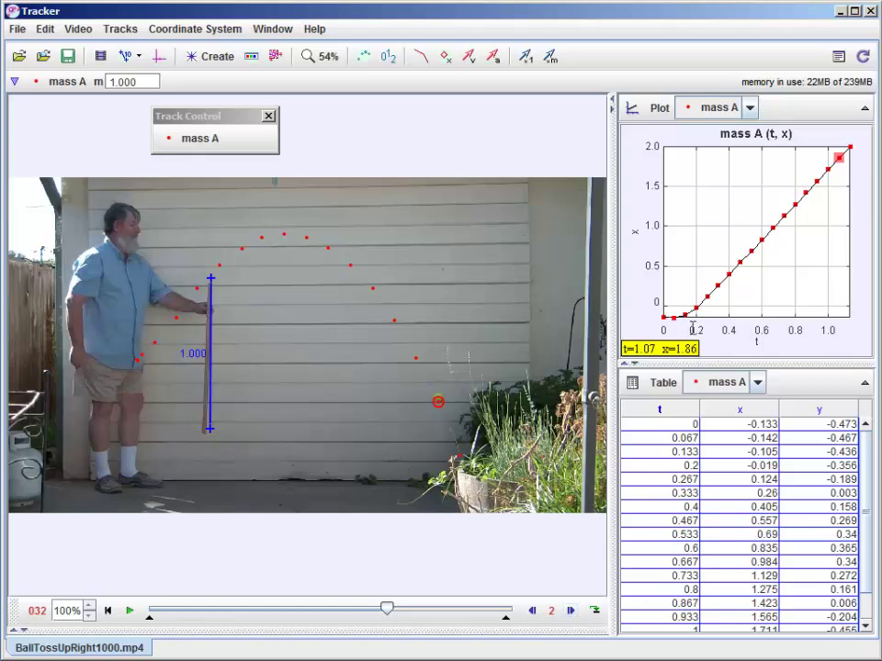
Plot y against t again, rewind, and step forward through the toss's tracked points
left_click(635, 231)
left_click(642, 247)
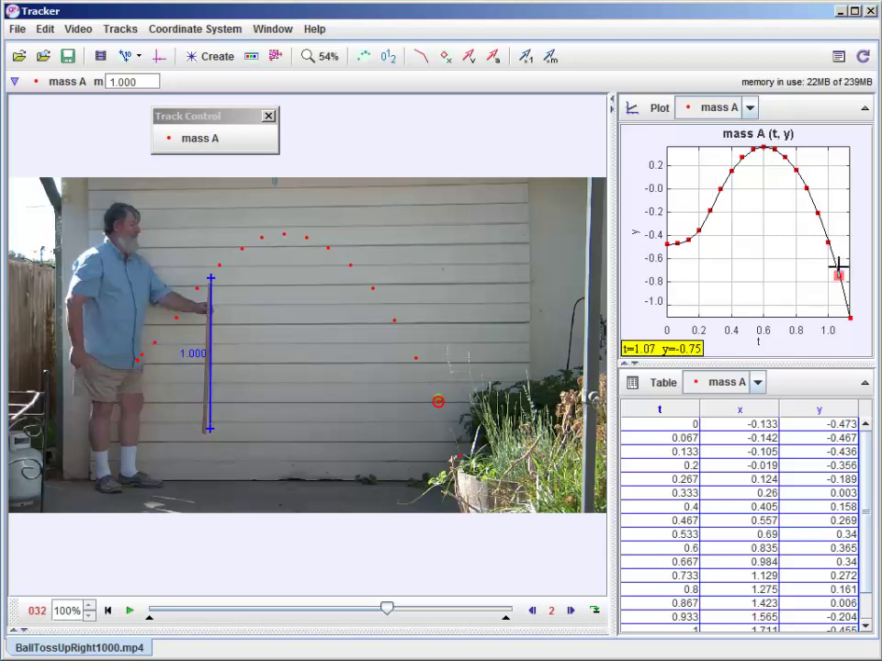
left_click_drag(387, 609, 148, 609)
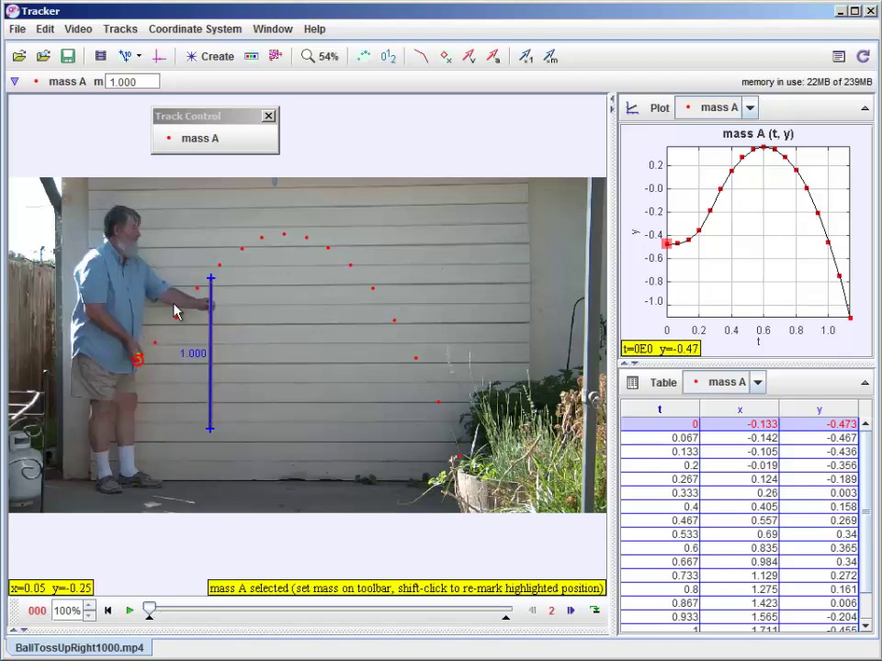
left_click(570, 611)
left_click(569, 610)
left_click(569, 611)
left_click(569, 611)
left_click(570, 611)
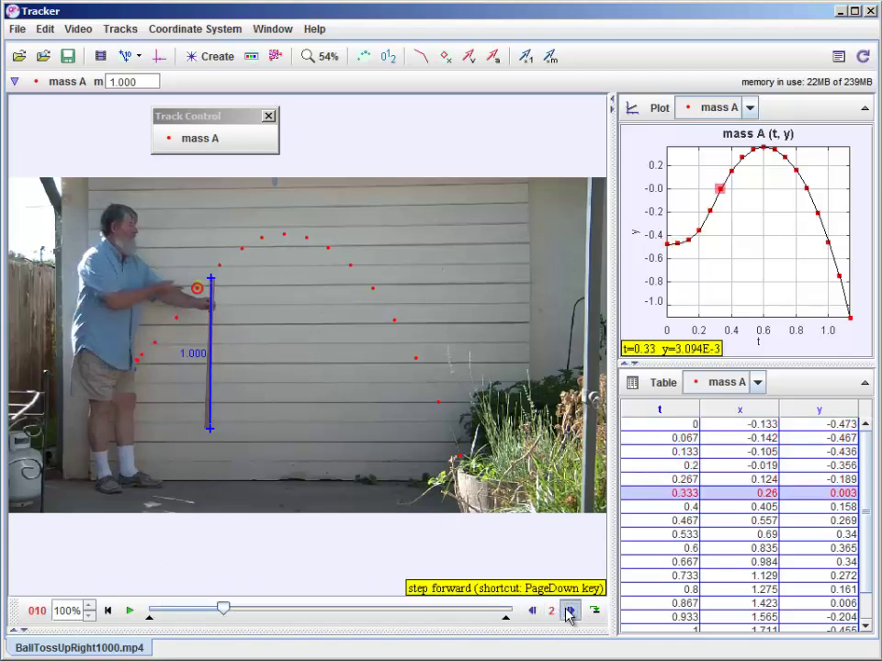
left_click(570, 611)
left_click(570, 611)
left_click(569, 611)
left_click(569, 611)
left_click(570, 611)
left_click(570, 611)
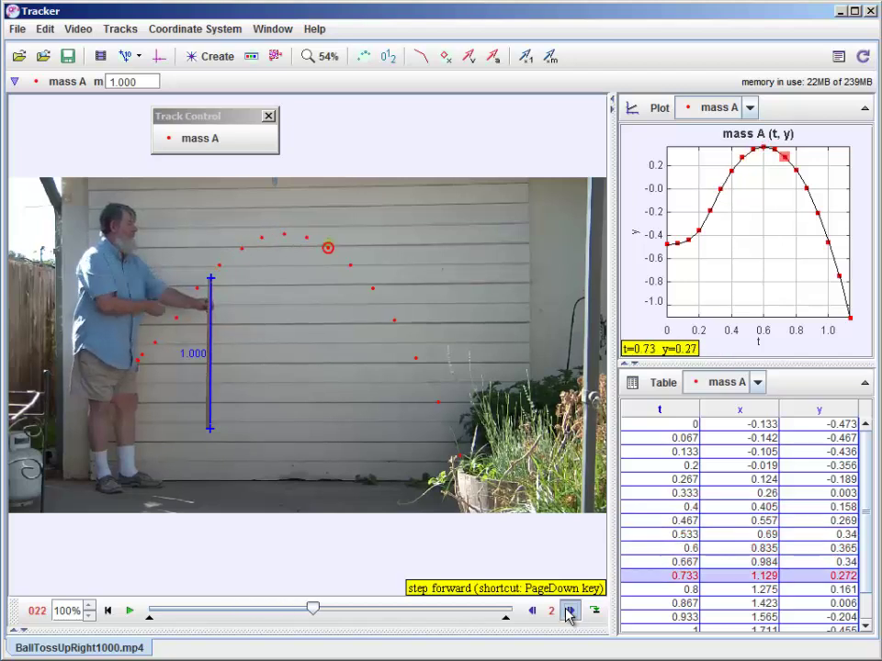
left_click(570, 611)
left_click(569, 610)
left_click(570, 611)
left_click(570, 611)
left_click(569, 611)
left_click(570, 611)
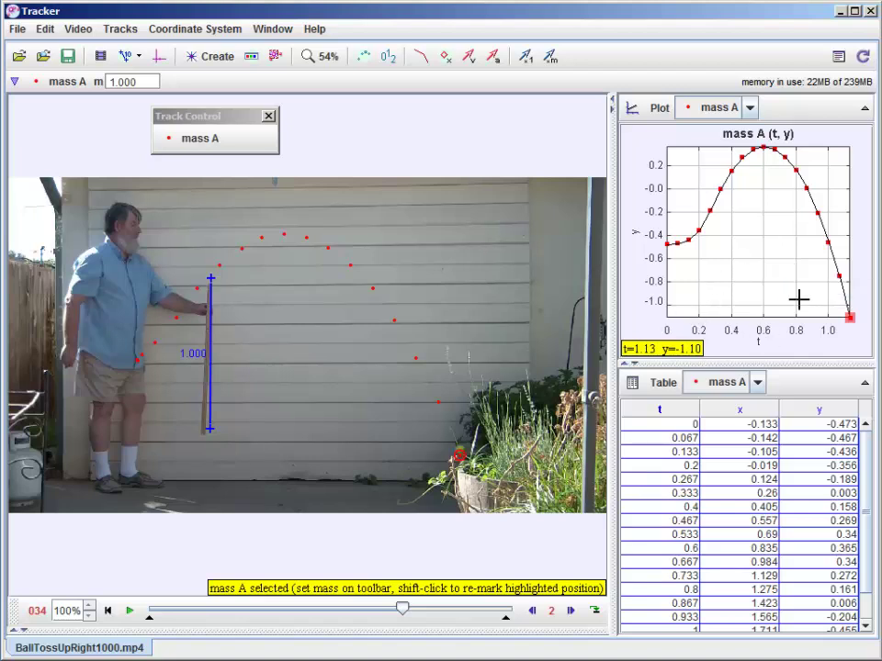
Plot y against x position to compare, then return the horizontal axis to t
left_click(759, 347)
left_click(770, 337)
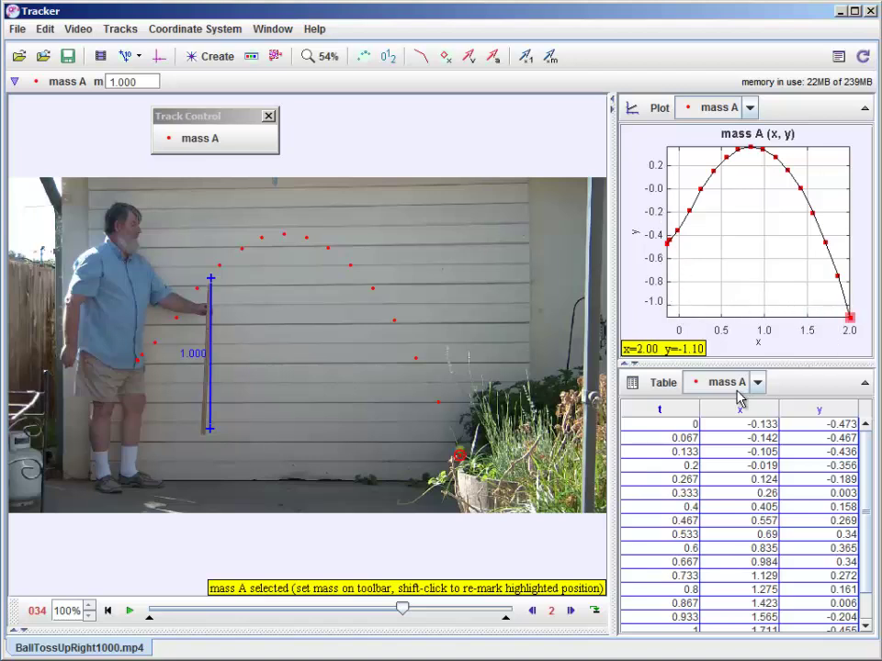
left_click(759, 346)
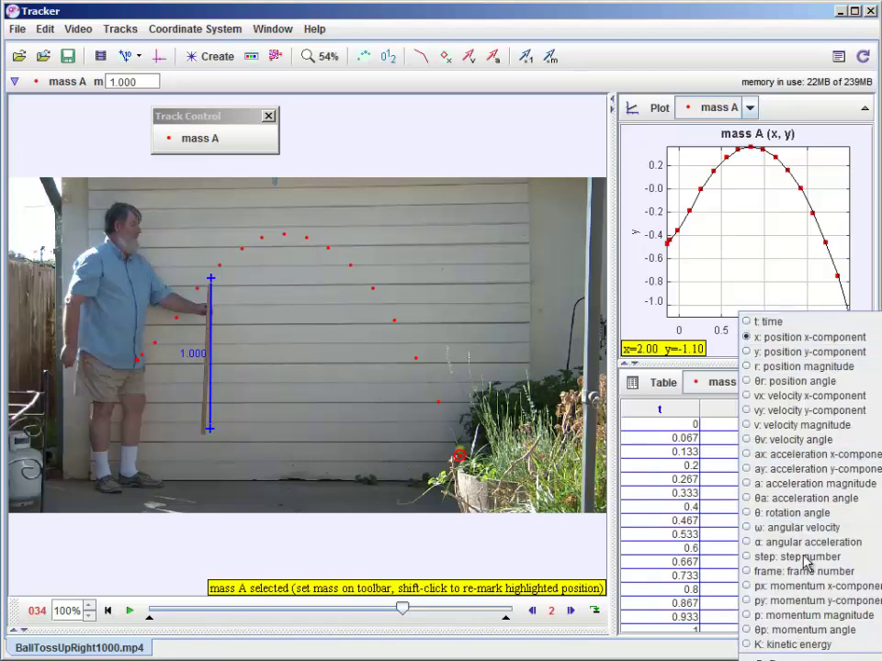
left_click(750, 322)
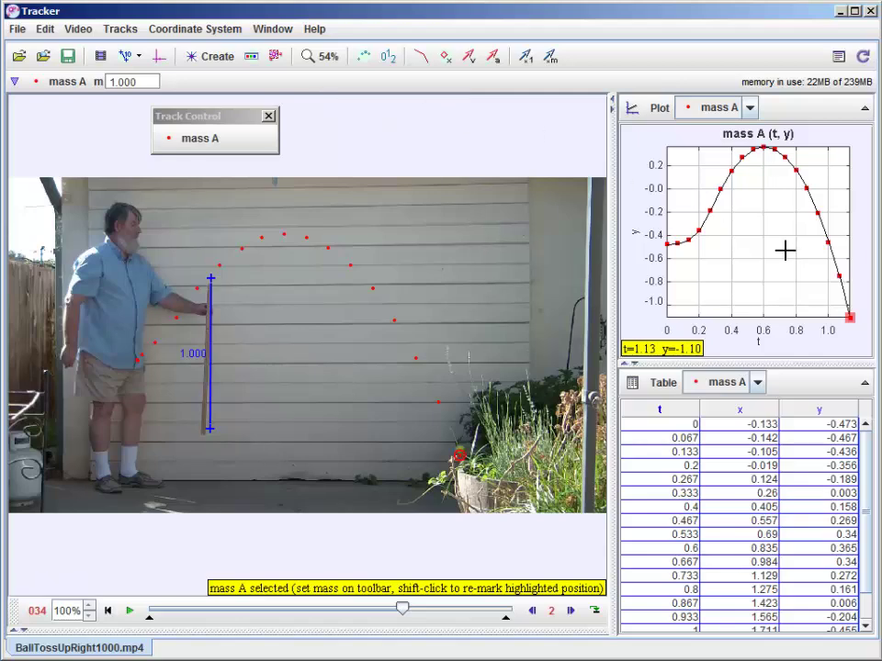
Send the y–t data to the Data Tool and hide the vy markers and line
right_click(761, 220)
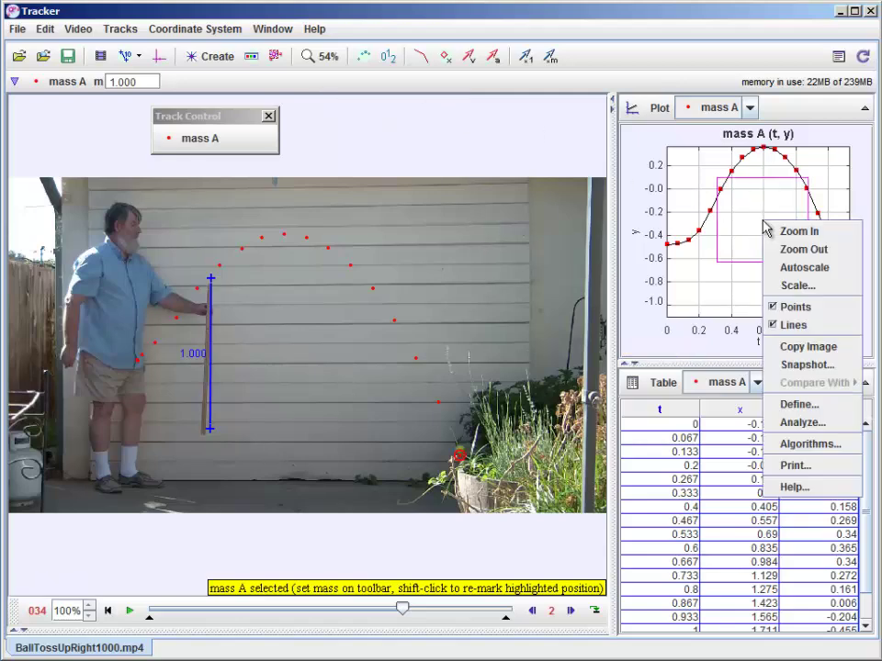
left_click(802, 423)
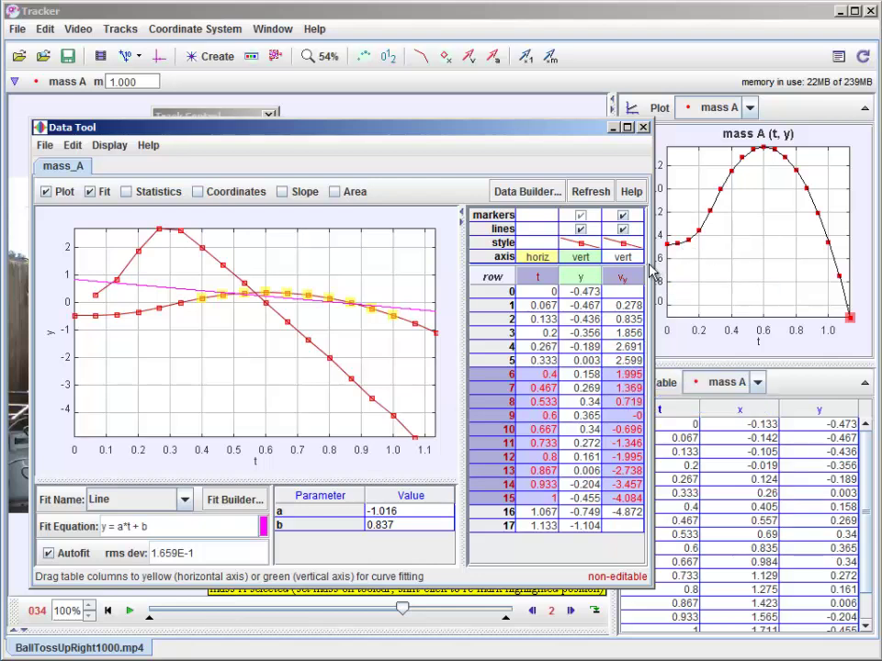
left_click(623, 216)
left_click(623, 230)
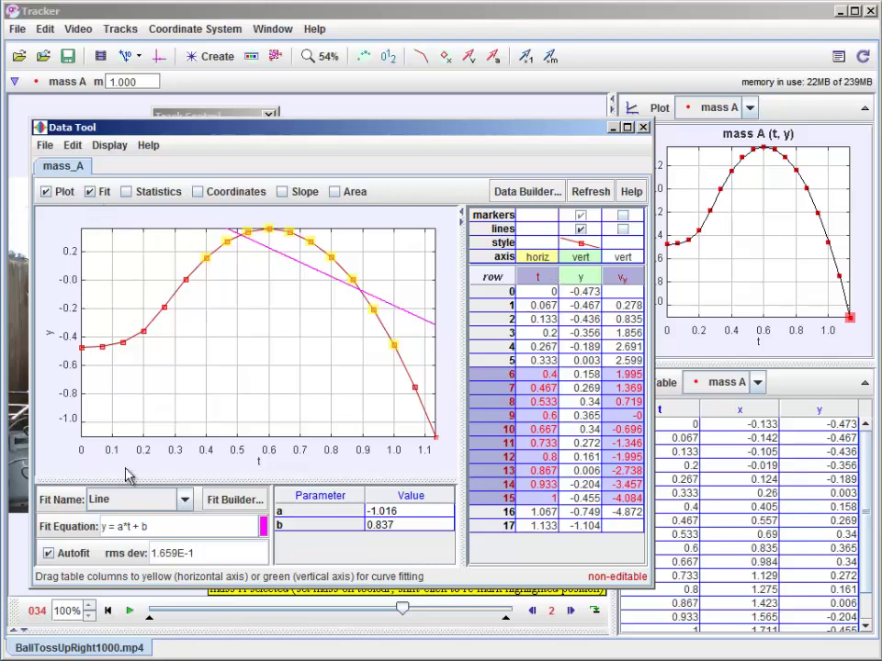
Fit a Parabola to the points around the peak: a = −5.27, b = 6.333, c = −1.539
left_click(186, 500)
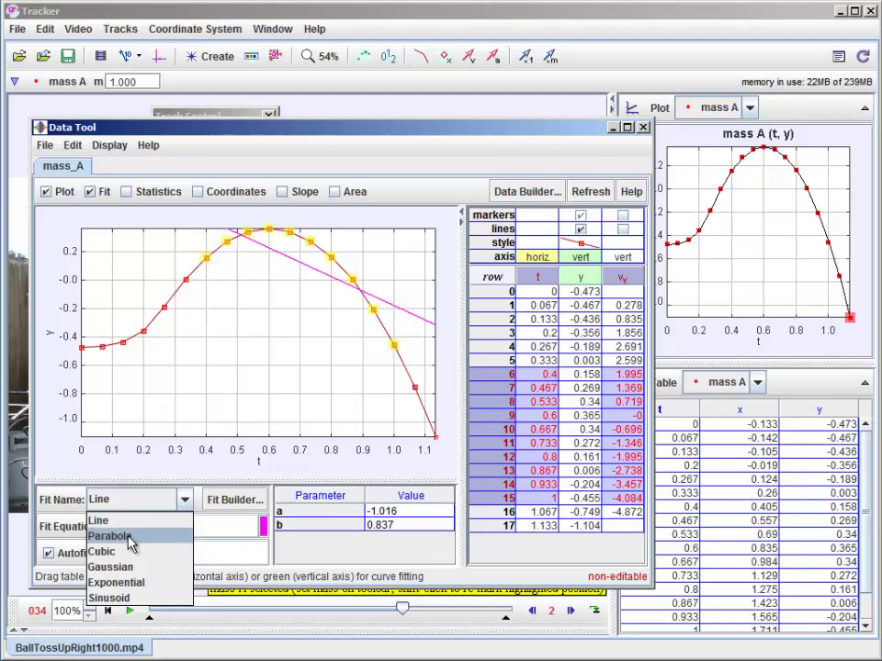
left_click(133, 537)
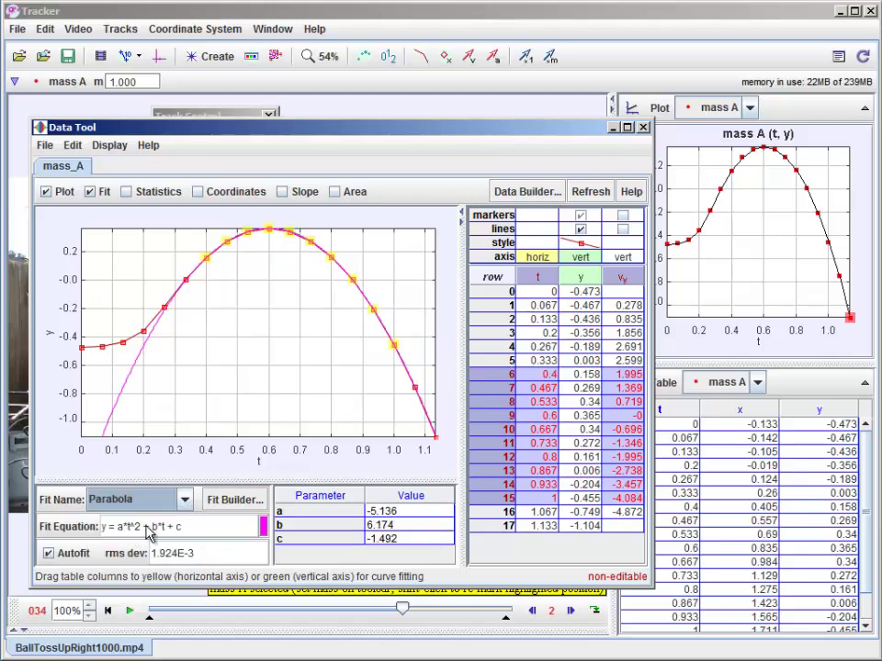
left_click(317, 354)
left_click_drag(196, 246, 355, 228)
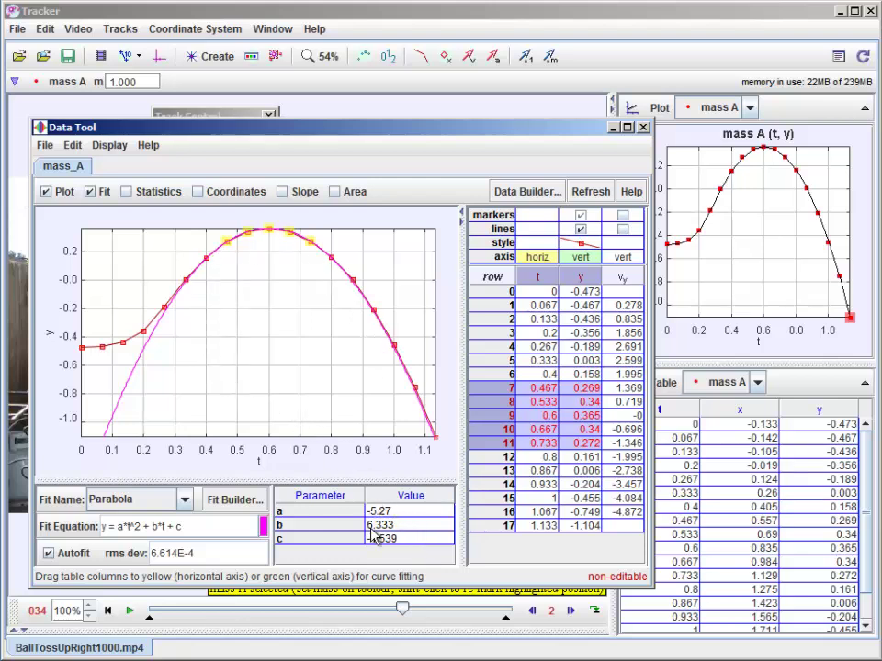
Close the Data Tool, show the coordinate axes, and drag the origin to ground level at left
left_click(644, 128)
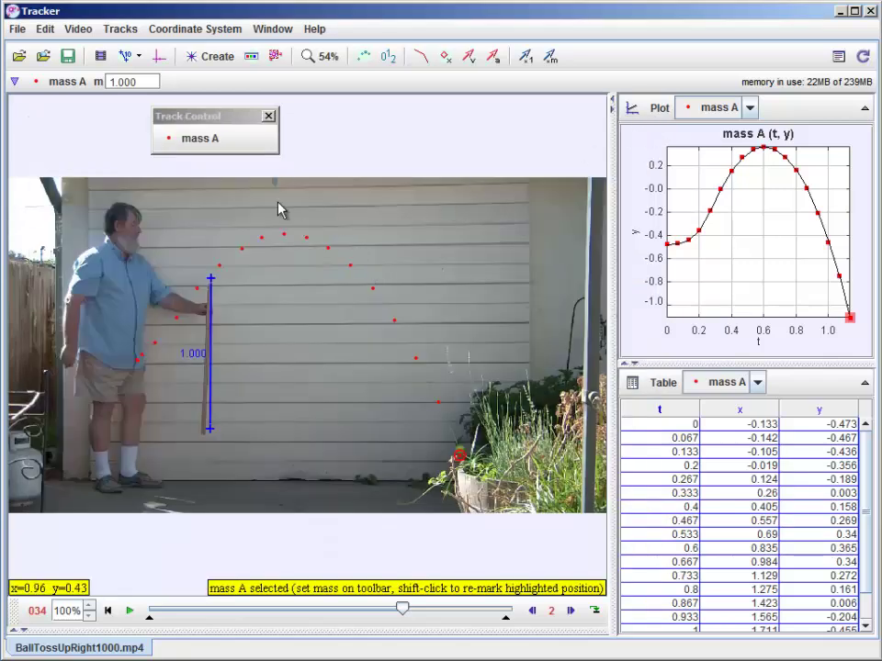
left_click(160, 58)
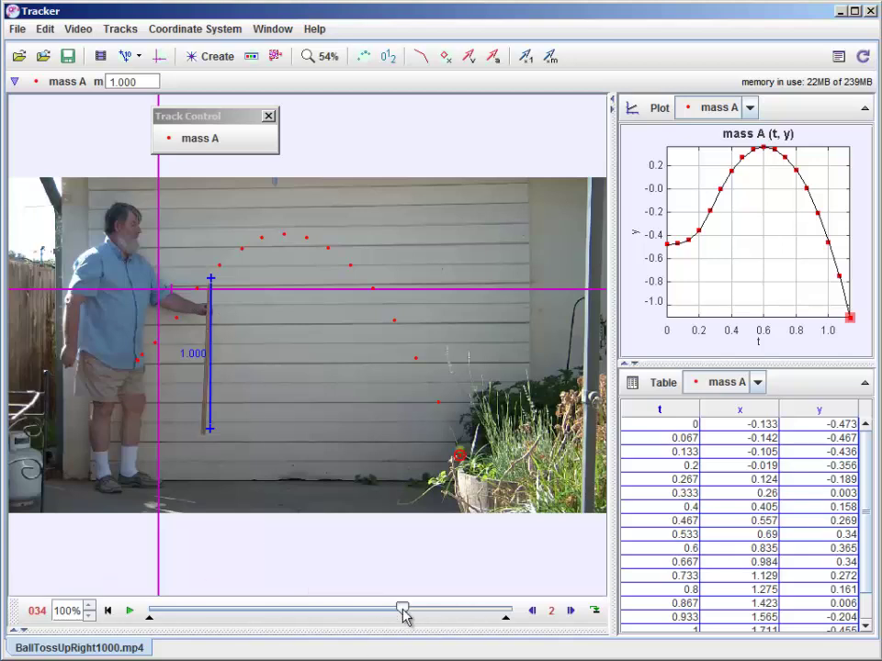
left_click_drag(405, 613, 128, 615)
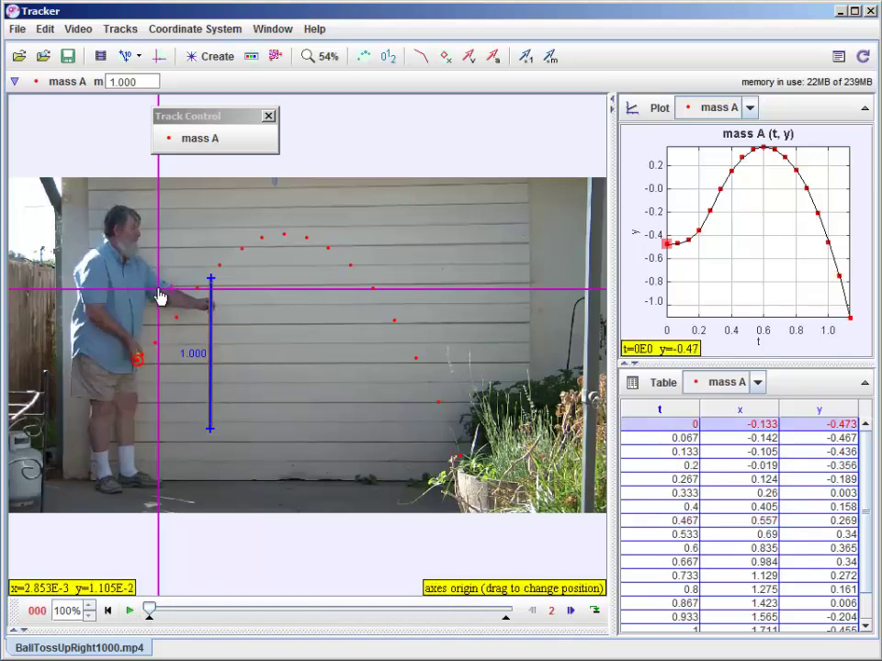
left_click_drag(161, 296, 70, 490)
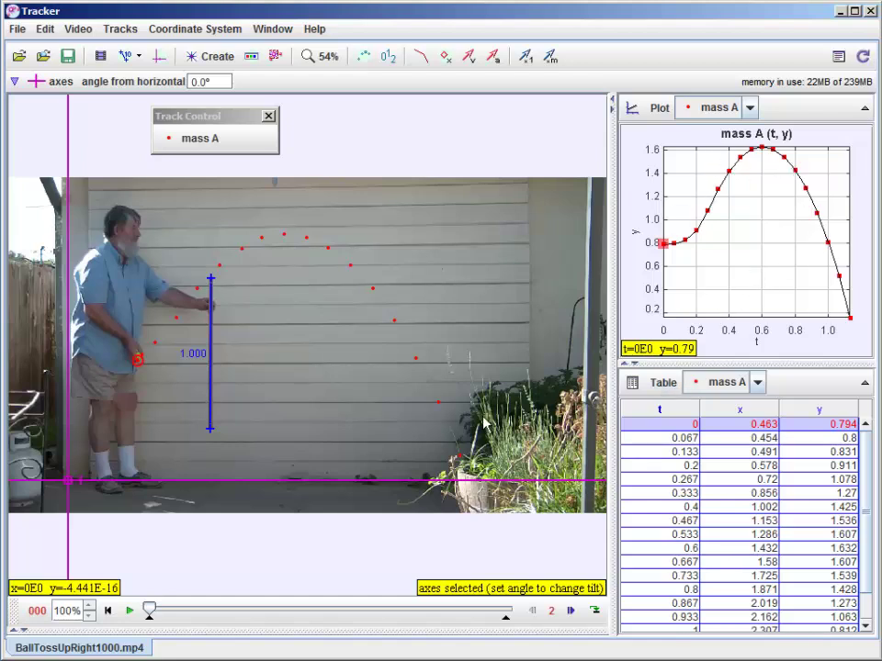
Step through the toss to check the new heights: y starts at 0.794, peaks at 1.632
left_click(570, 612)
left_click(571, 612)
left_click(570, 612)
left_click(571, 612)
left_click(570, 612)
left_click(571, 612)
left_click(571, 612)
left_click(570, 612)
left_click(571, 611)
left_click(571, 612)
left_click(571, 612)
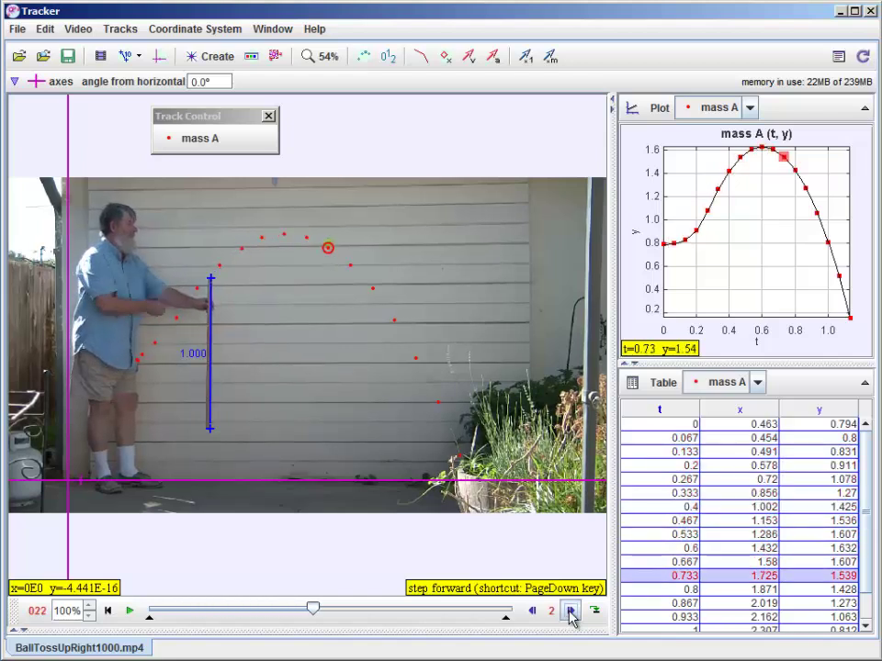
left_click(570, 612)
left_click(570, 612)
left_click(571, 612)
left_click(571, 612)
left_click(570, 611)
left_click(571, 612)
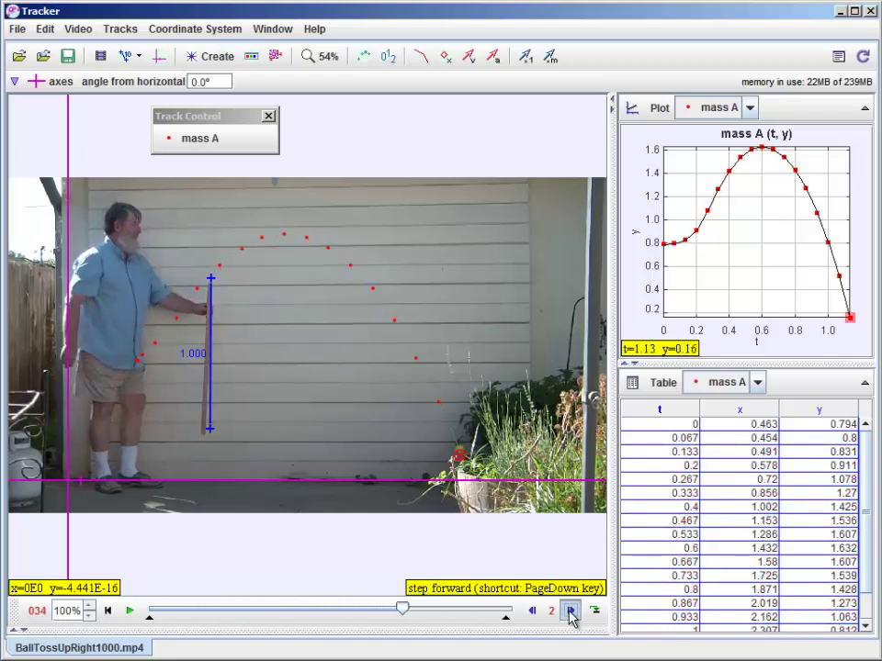
left_click(570, 612)
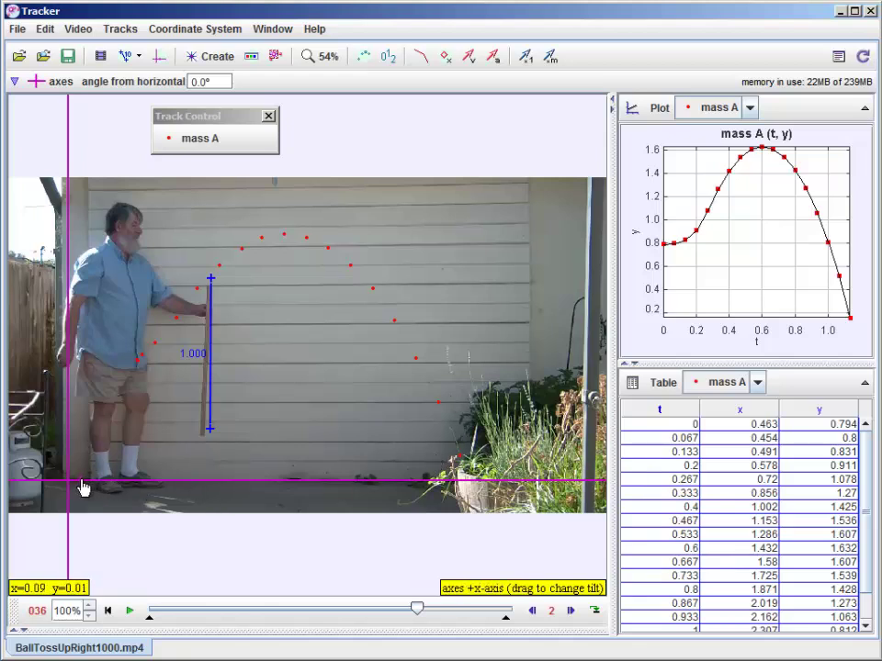
Tilt the x-axis to 0.1° along the ground, step through the toss, and replay it
left_click_drag(82, 487, 427, 487)
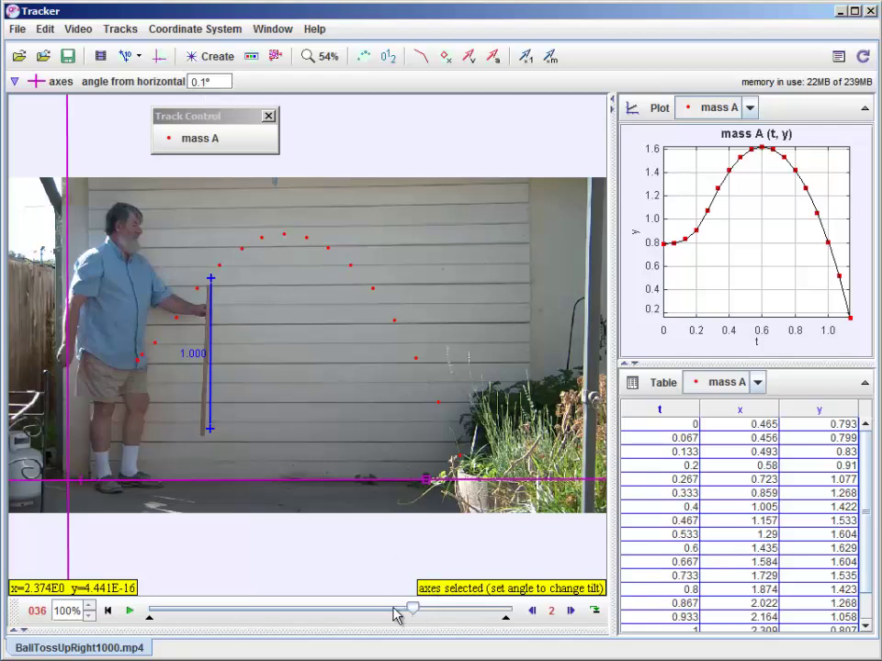
left_click_drag(390, 615, 143, 616)
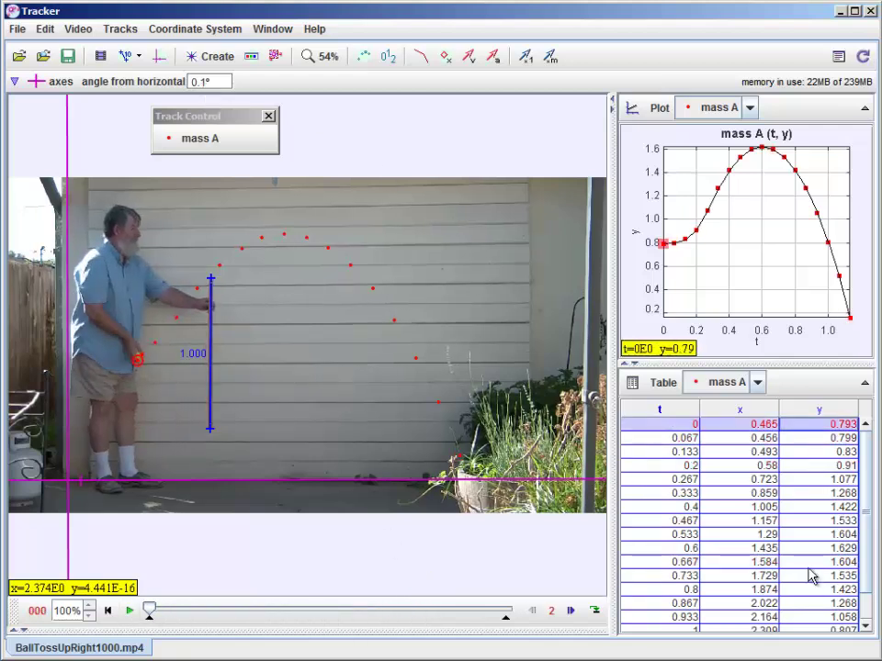
left_click(571, 610)
left_click(570, 611)
left_click(570, 611)
left_click(571, 611)
left_click(571, 611)
left_click(571, 611)
left_click(570, 611)
left_click(570, 611)
left_click(571, 610)
left_click(571, 611)
left_click(571, 611)
left_click(571, 611)
left_click(571, 611)
left_click(107, 611)
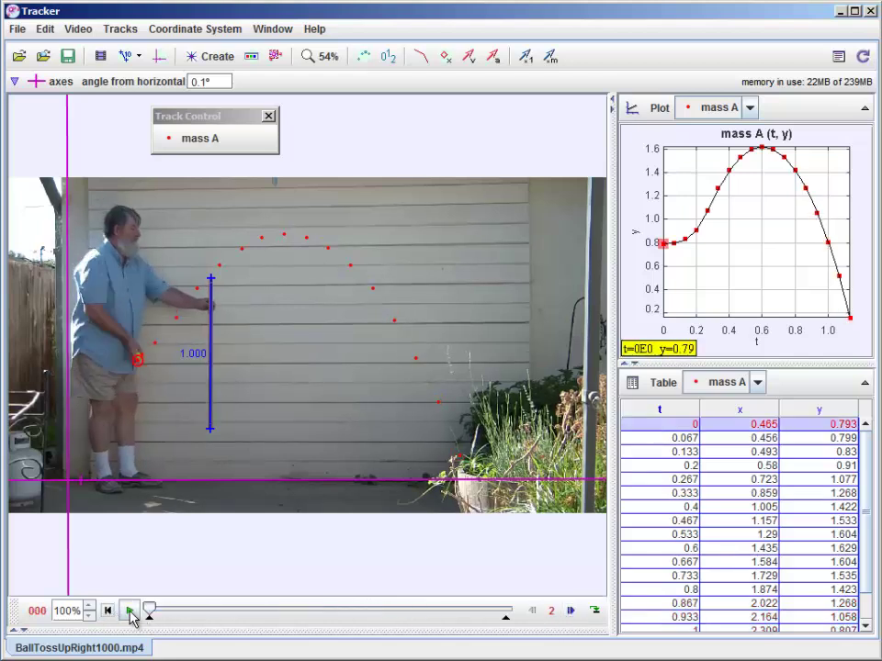
left_click(131, 612)
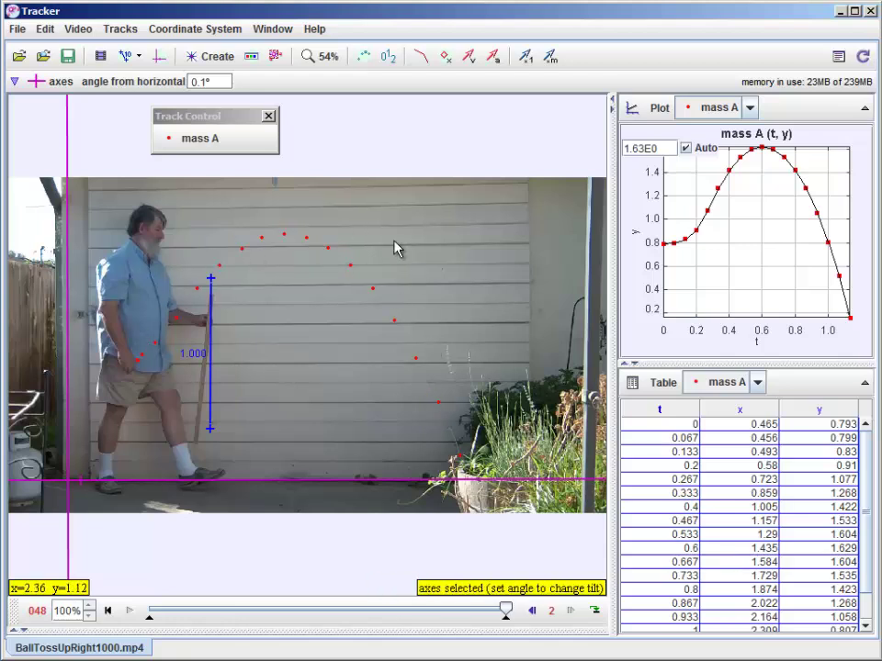
Open the File menu to save the tab as BallTossUpRight1000.trk in Documents
left_click(17, 29)
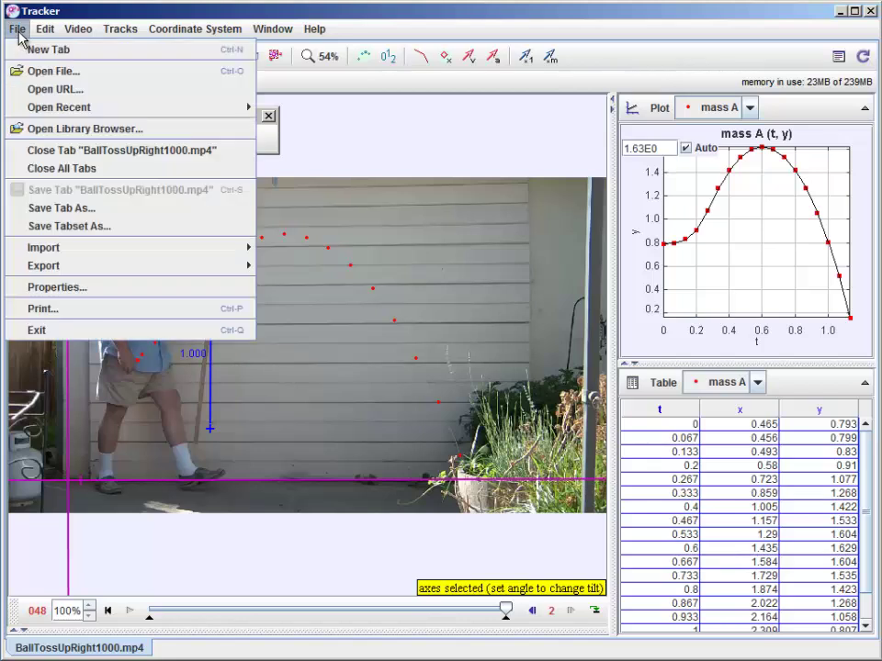
left_click(59, 209)
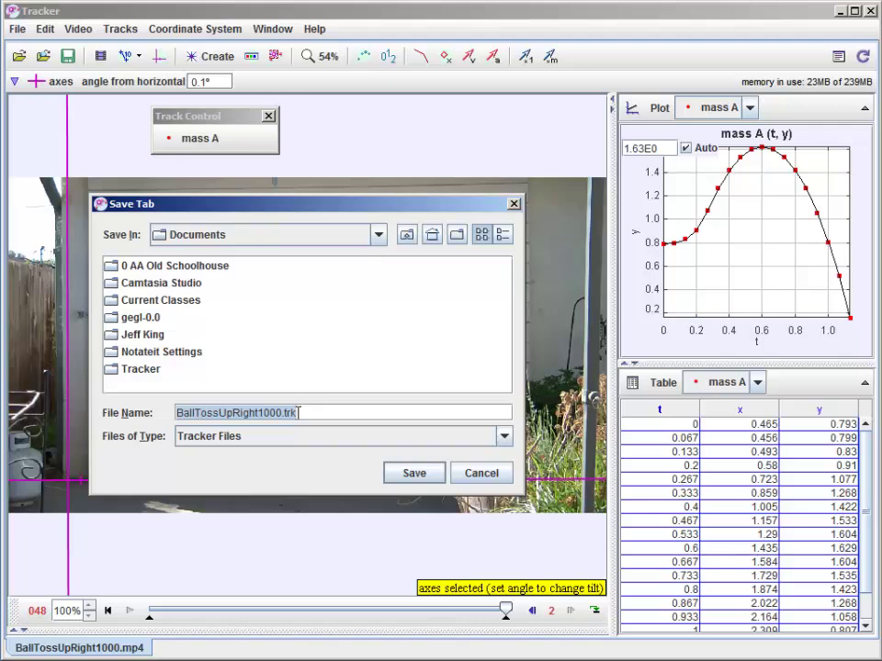
Cancel the Save Tab dialog, keeping the BallTossUpRight1000.mp4 tab unsaved
left_click(471, 477)
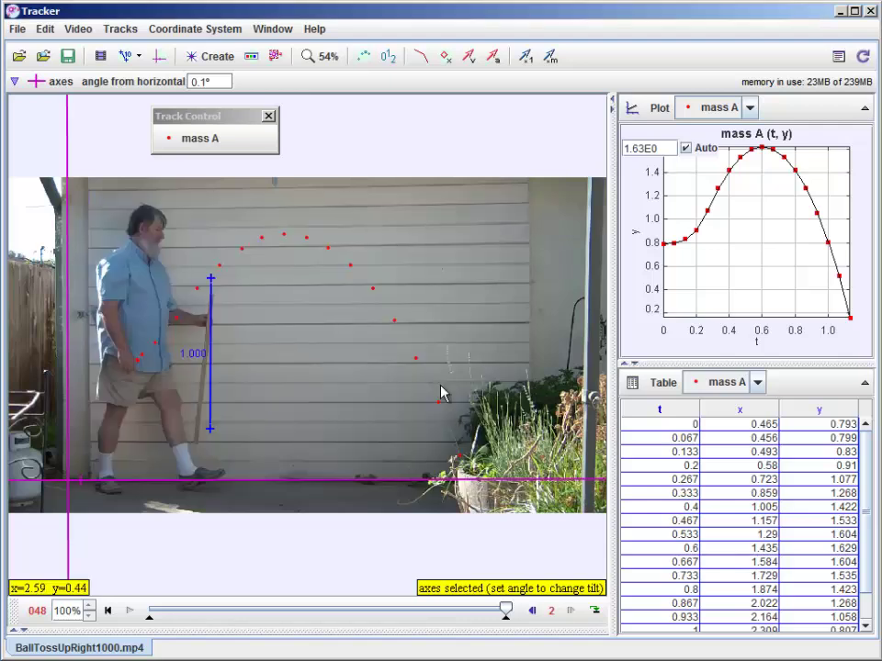